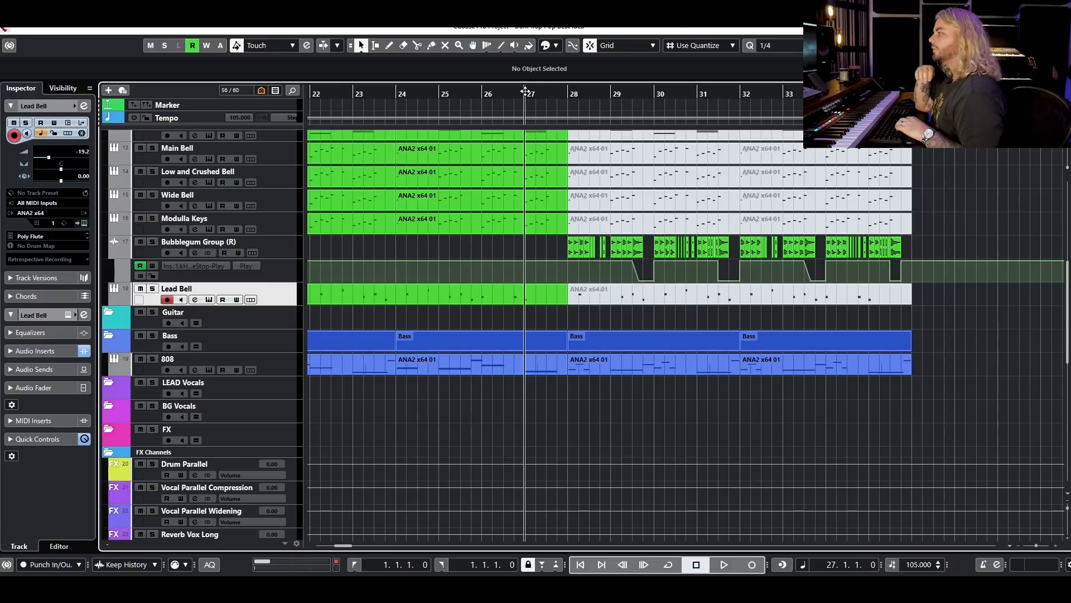
# Play the arrangement from bar 27, listen through the section where the Bubblegum Group enters, and stop playback.
pyautogui.press('space')
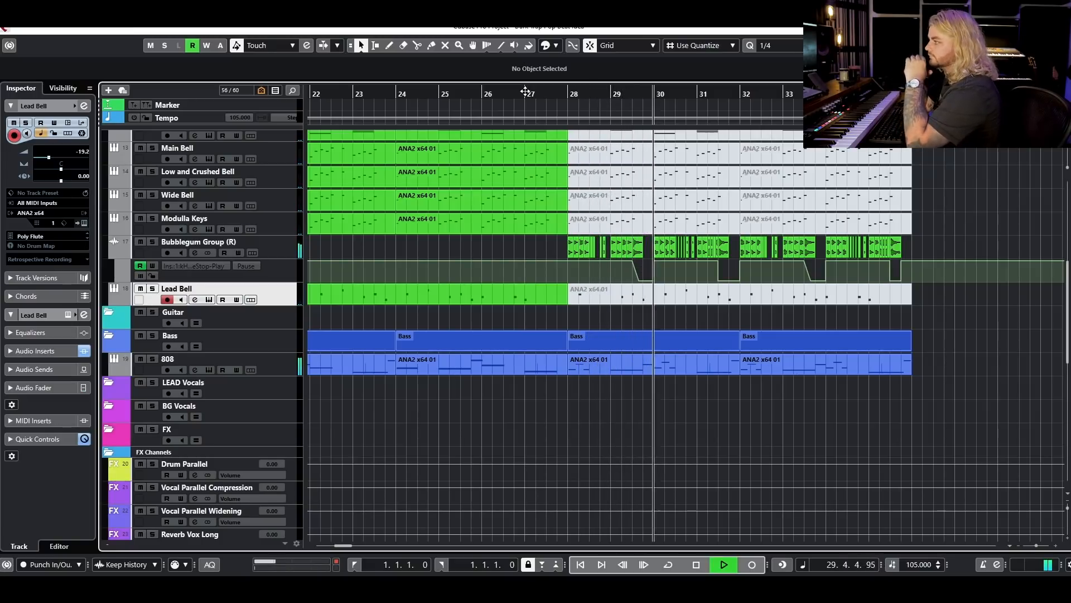
pyautogui.scroll(3, 725, 340)
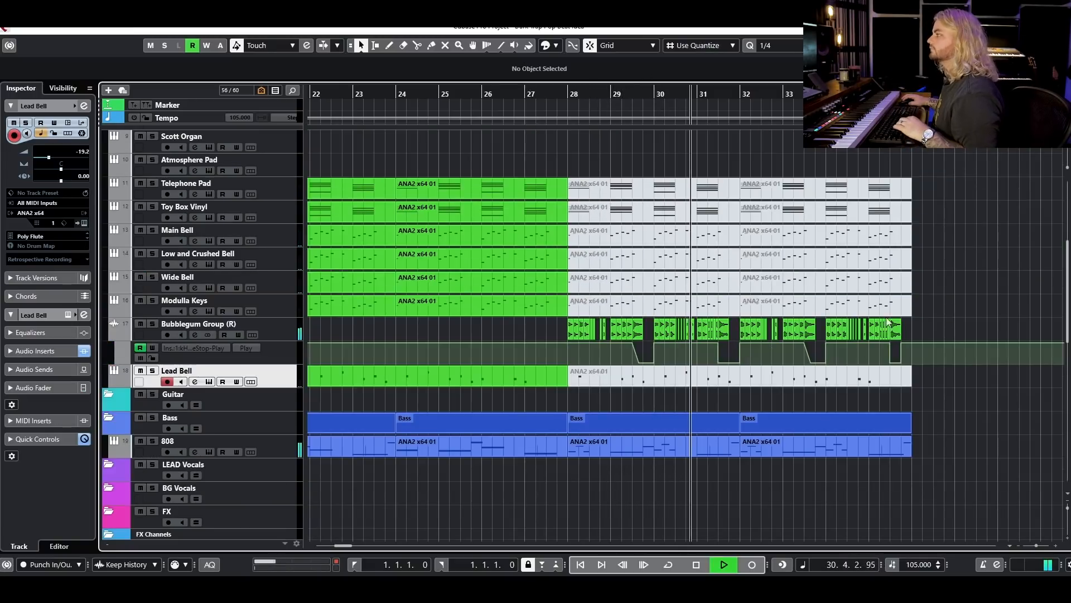
pyautogui.scroll(-3, 932, 283)
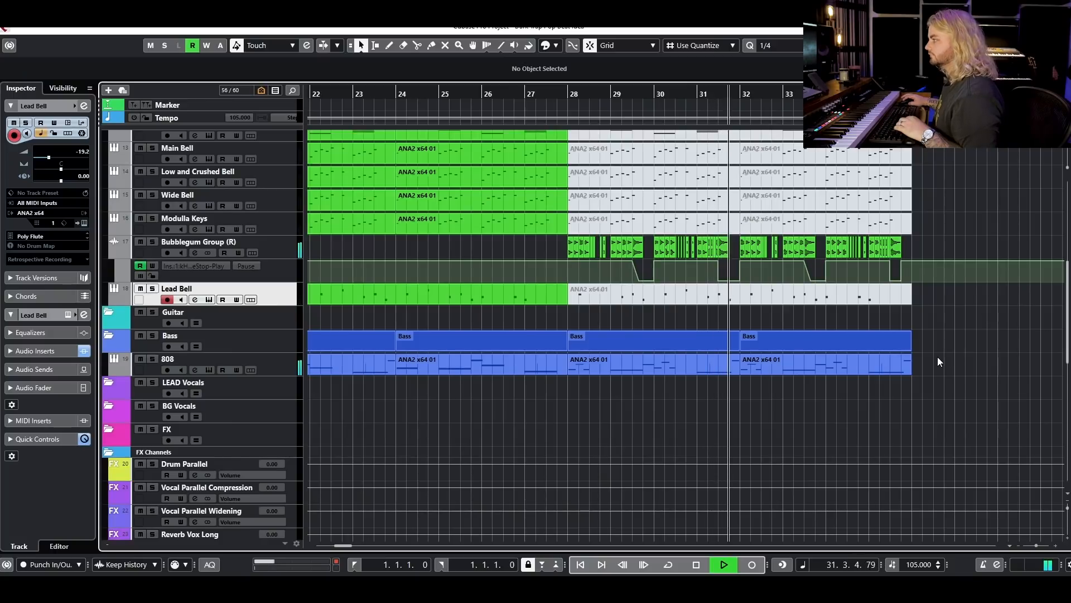
pyautogui.press('space')
# Add an Auto-Tune Slice instrument track below Lead Bell and return its sample pack browser to the beginning.
pyautogui.rightClick(289, 305)
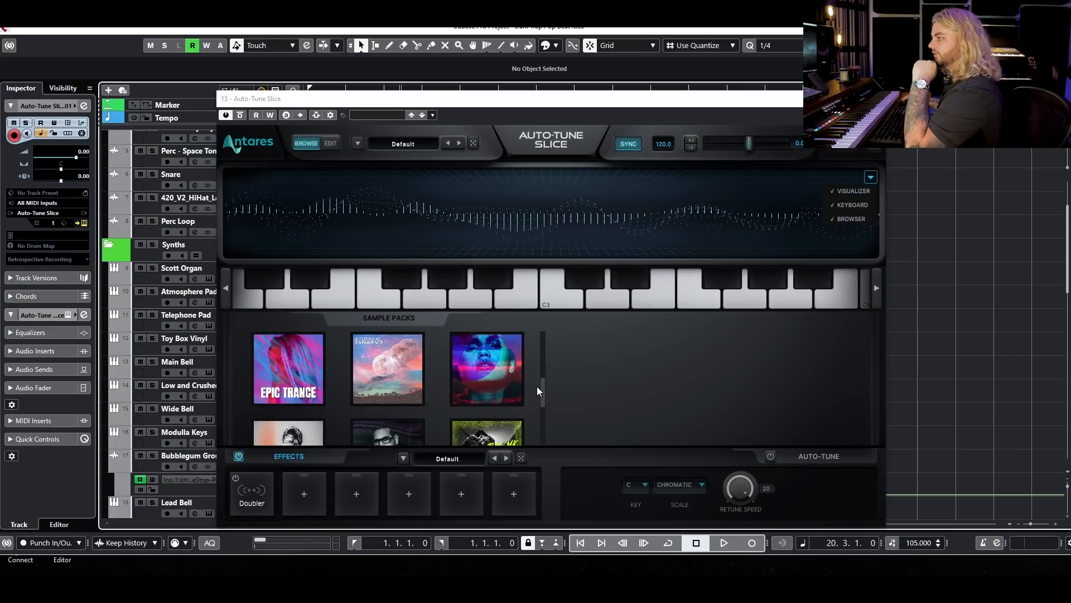
pyautogui.click(542, 344)
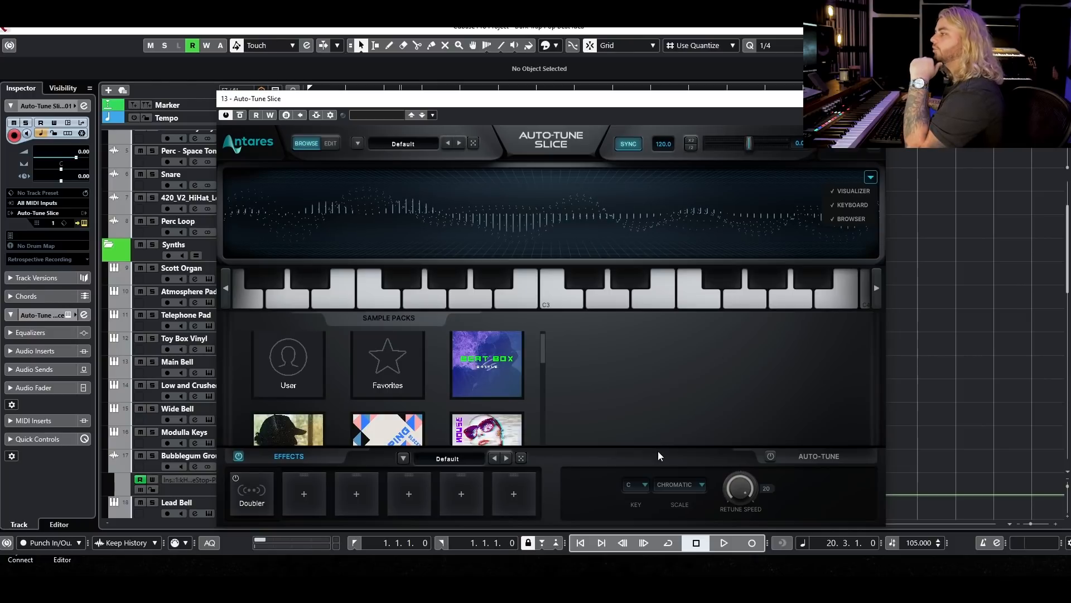
# Examine the effects available for the empty slots of the effects chain, leaving the slots unassigned.
pyautogui.click(306, 494)
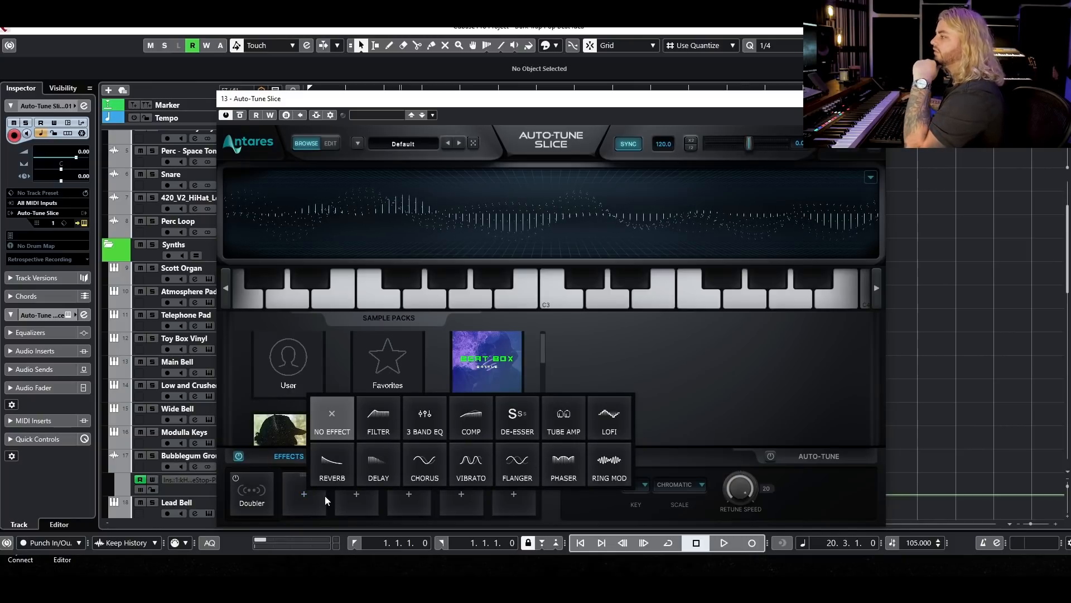
pyautogui.click(306, 497)
pyautogui.click(306, 499)
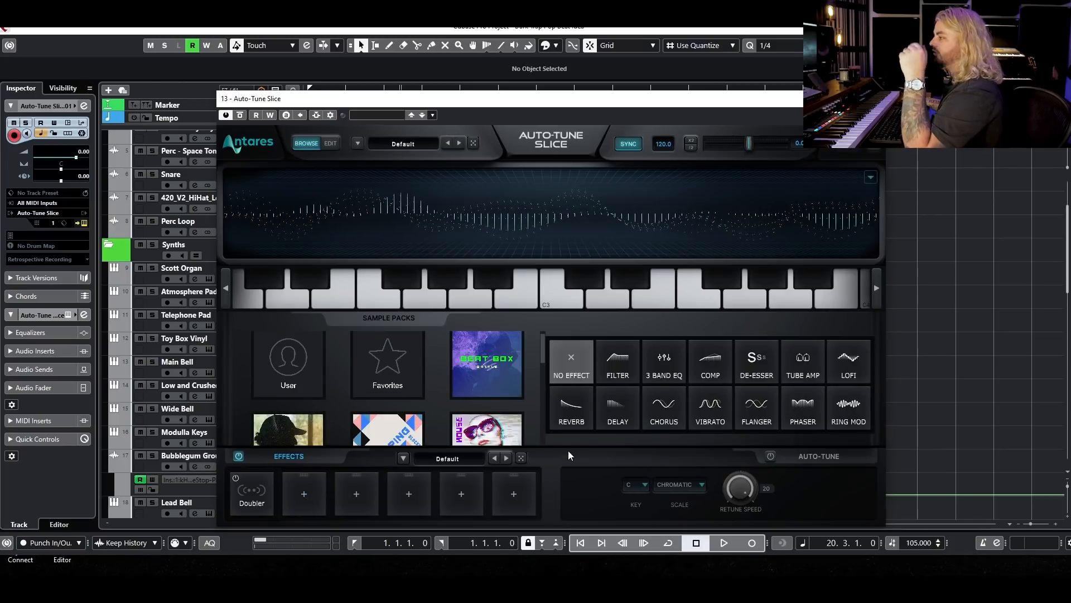
pyautogui.click(550, 459)
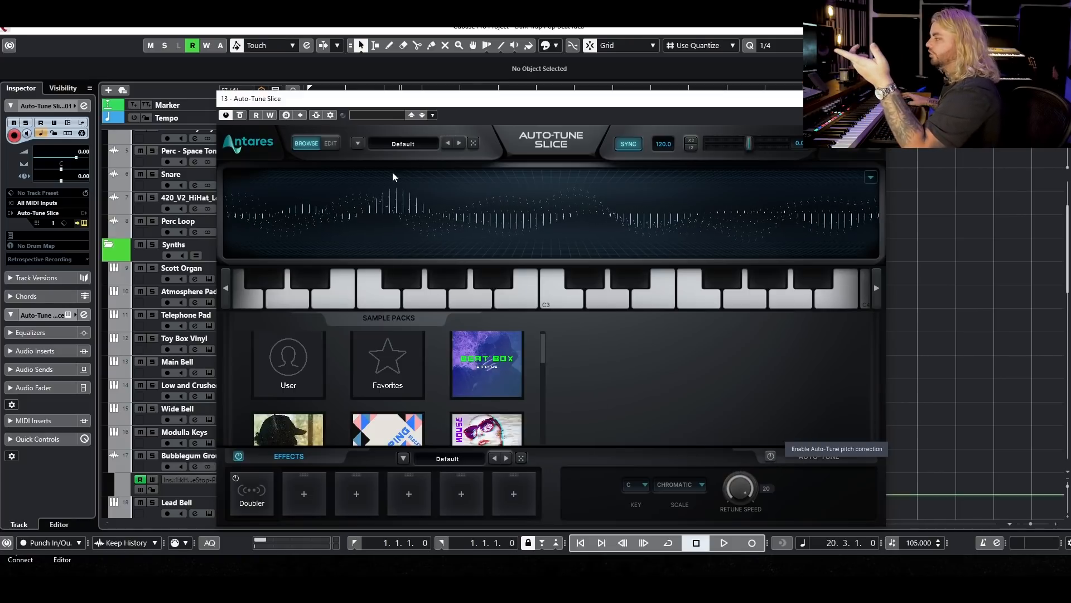
# Switch Auto-Tune Slice to its Edit view and compare the pitch envelope with the amp envelope.
pyautogui.click(330, 144)
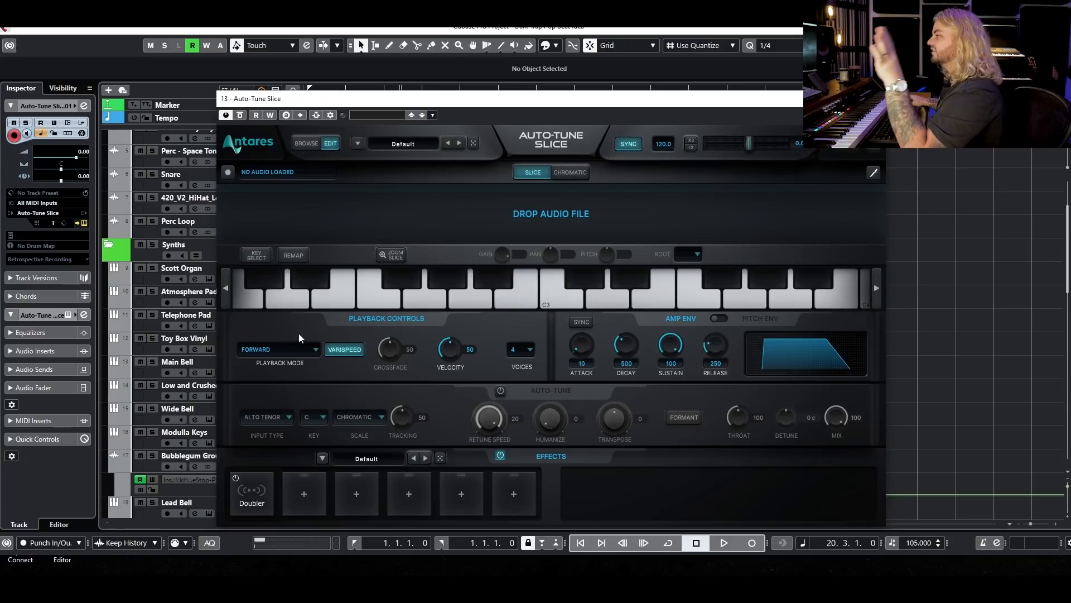
pyautogui.click(263, 255)
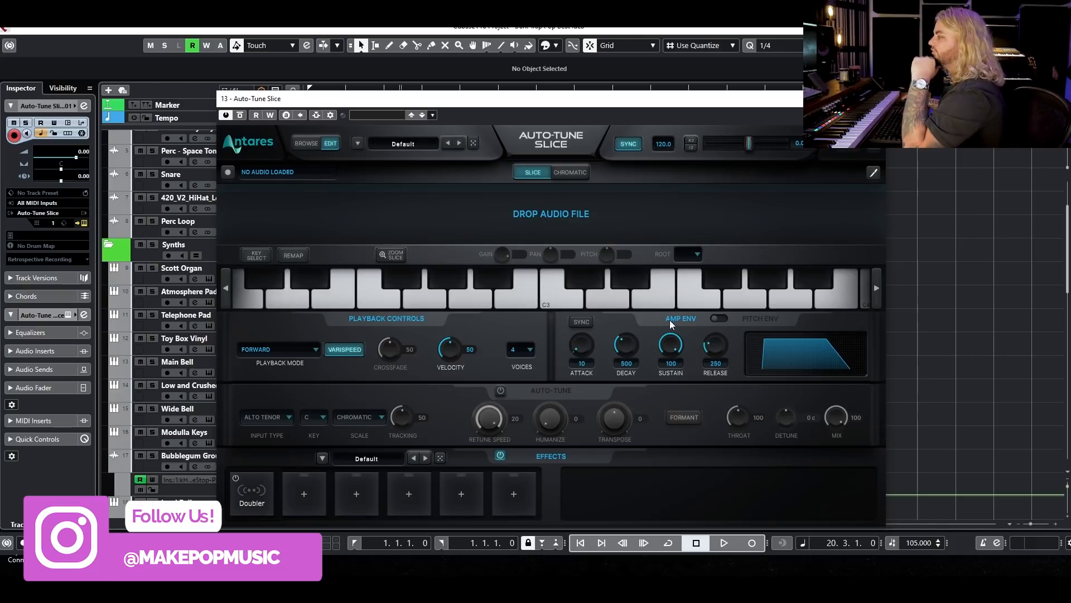
pyautogui.click(724, 318)
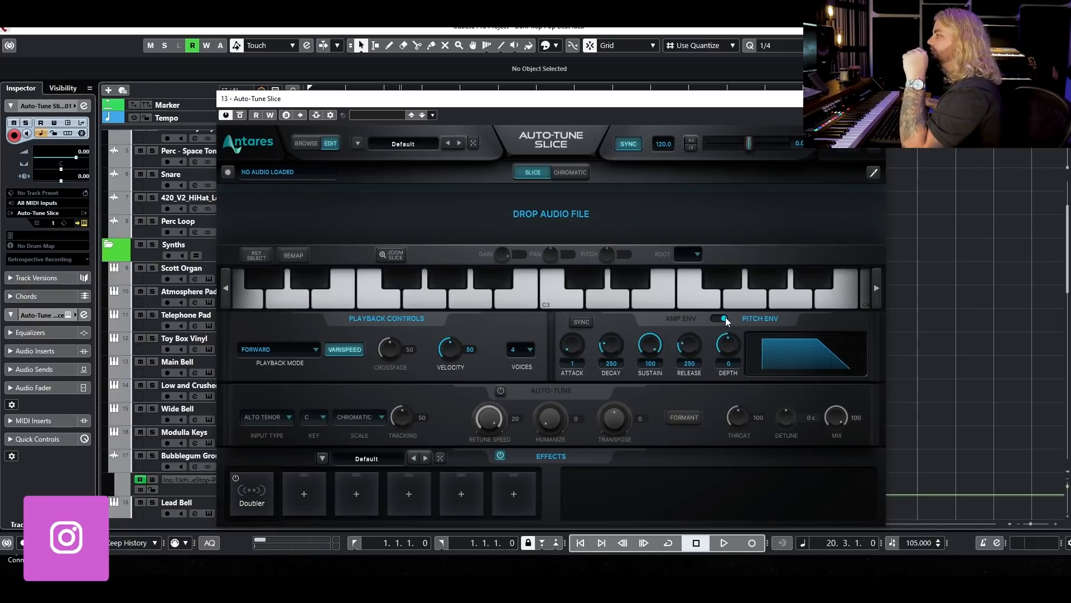
pyautogui.click(725, 319)
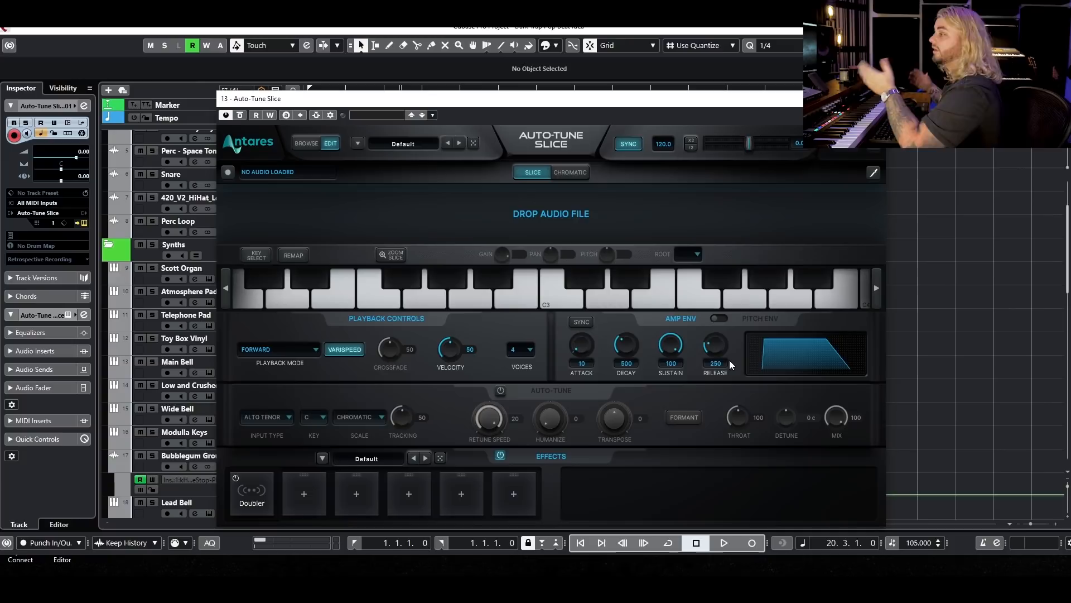
# Enable the Auto-Tune section, check the input type and scale settings, and set the tracking to 40.
pyautogui.click(500, 391)
pyautogui.click(306, 420)
pyautogui.click(359, 416)
pyautogui.moveTo(410, 414); pyautogui.dragTo(430, 391)
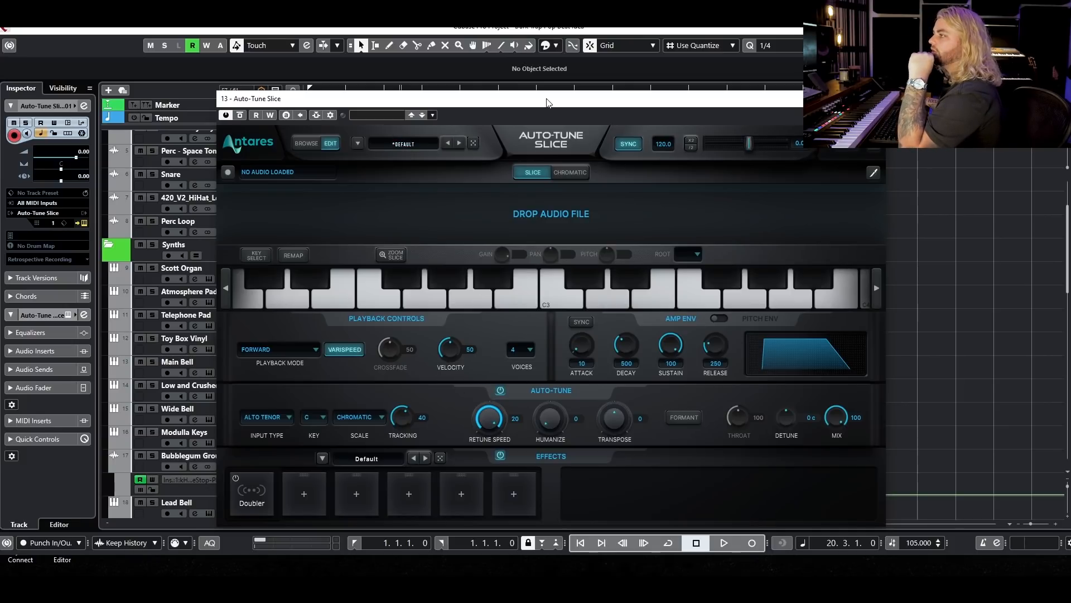
# Look through the factory preset folders and compare the Browse view with the Edit view.
pyautogui.moveTo(547, 102); pyautogui.dragTo(388, 94)
pyautogui.click(257, 139)
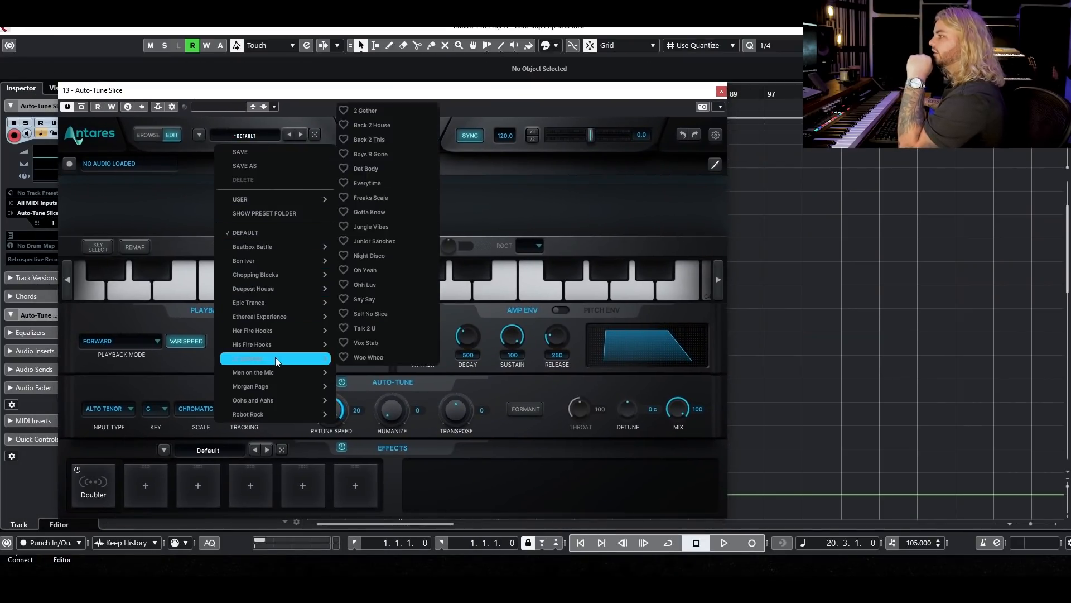
pyautogui.moveTo(281, 414)
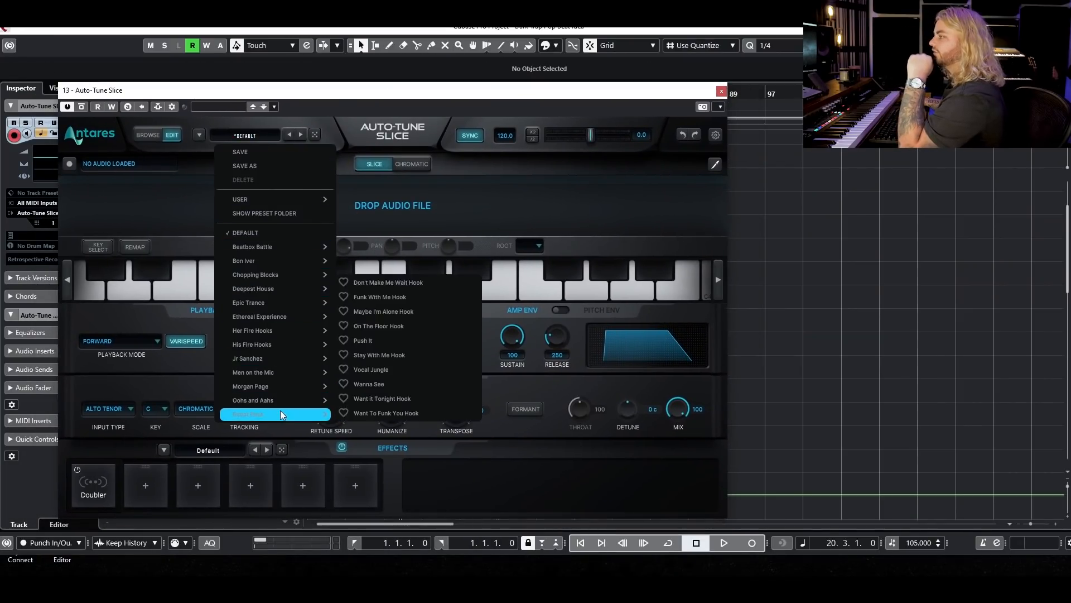
pyautogui.click(522, 457)
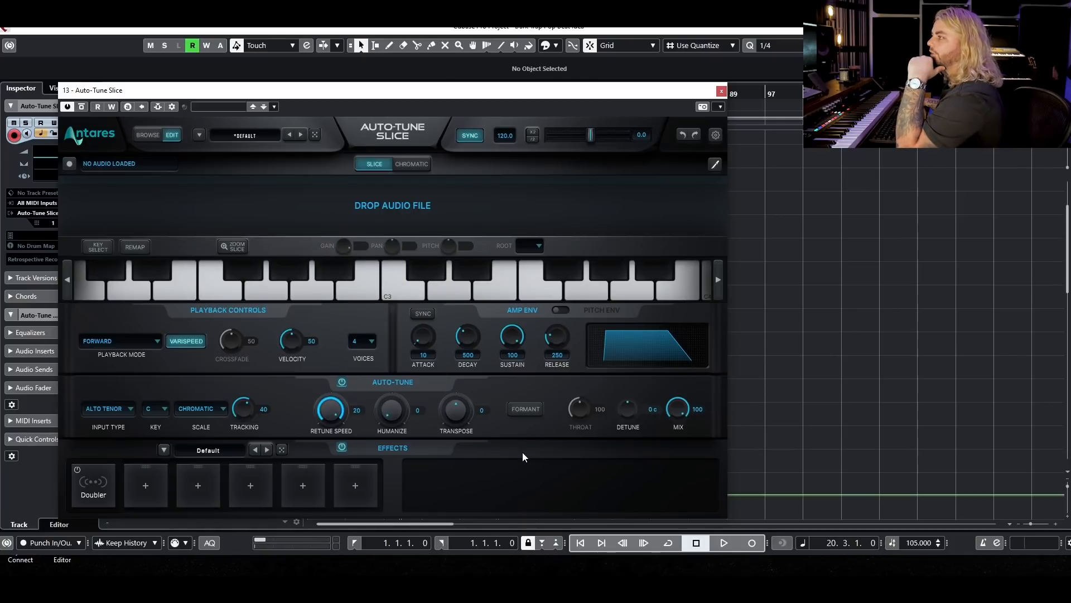
pyautogui.click(155, 137)
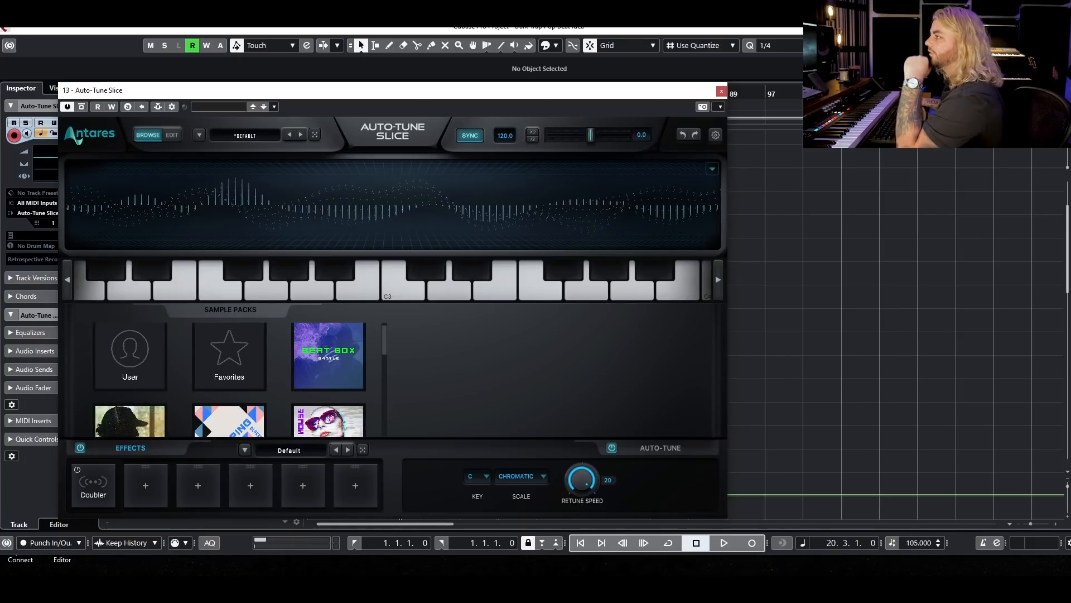
pyautogui.click(172, 136)
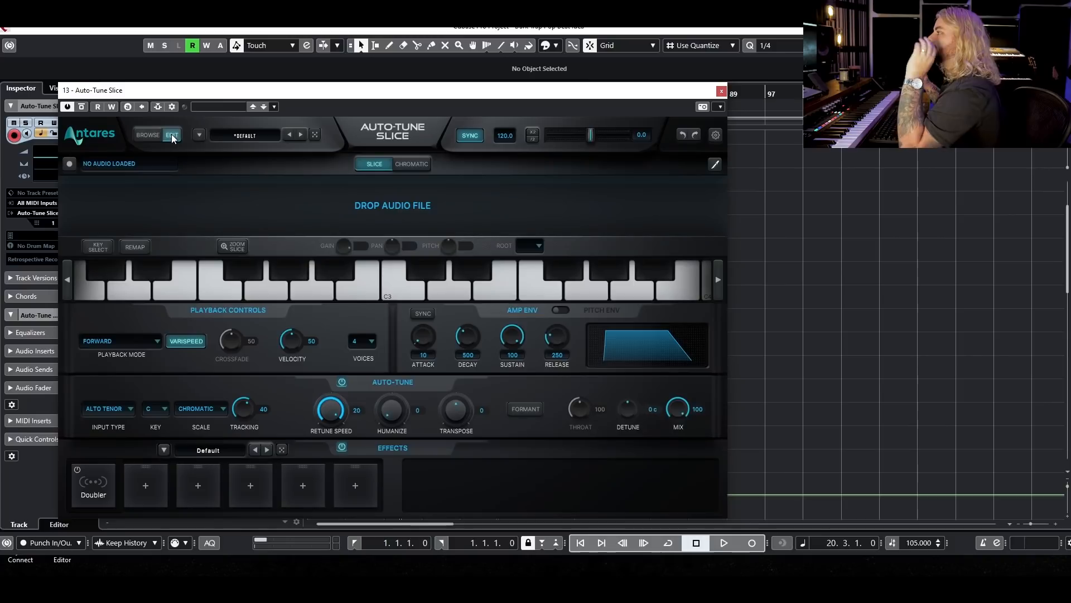
# Load the Was It Bad Timing preset from Her Fire Hooks and enable tempo sync.
pyautogui.click(231, 138)
pyautogui.moveTo(262, 335)
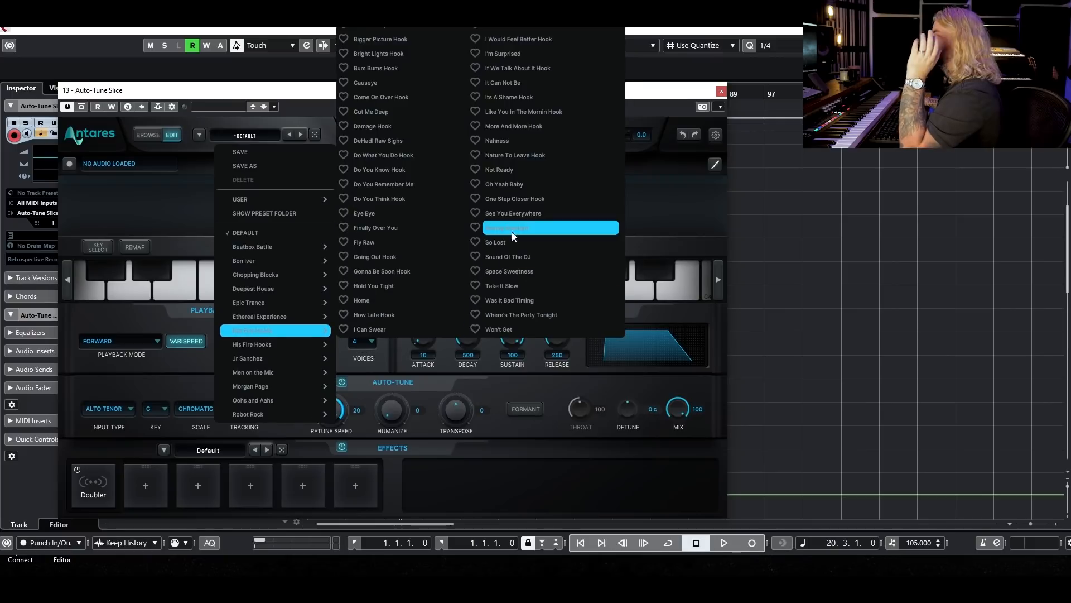
pyautogui.click(506, 302)
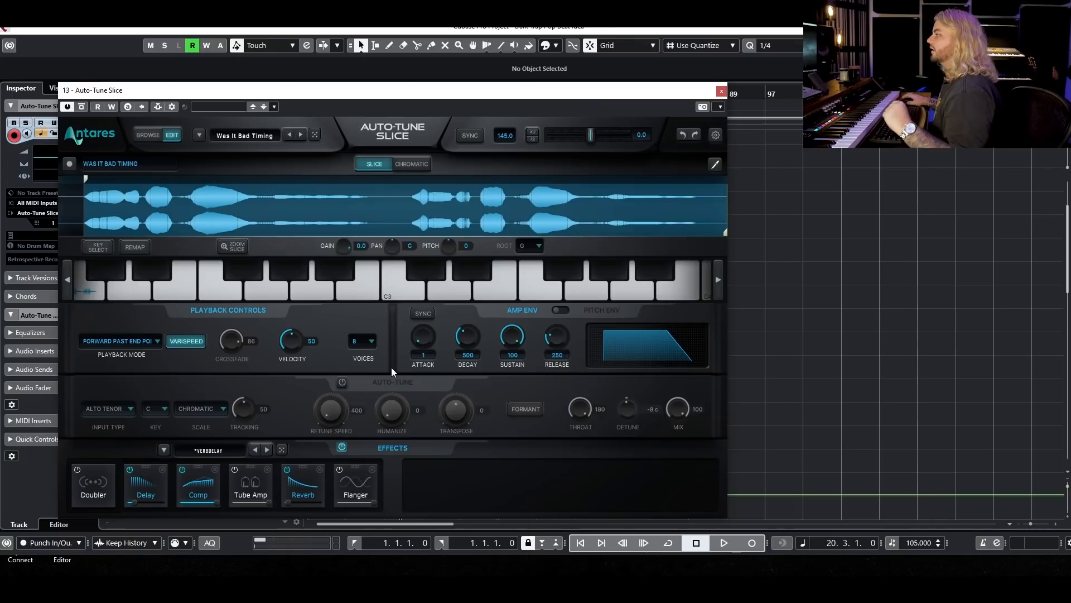
pyautogui.click(468, 136)
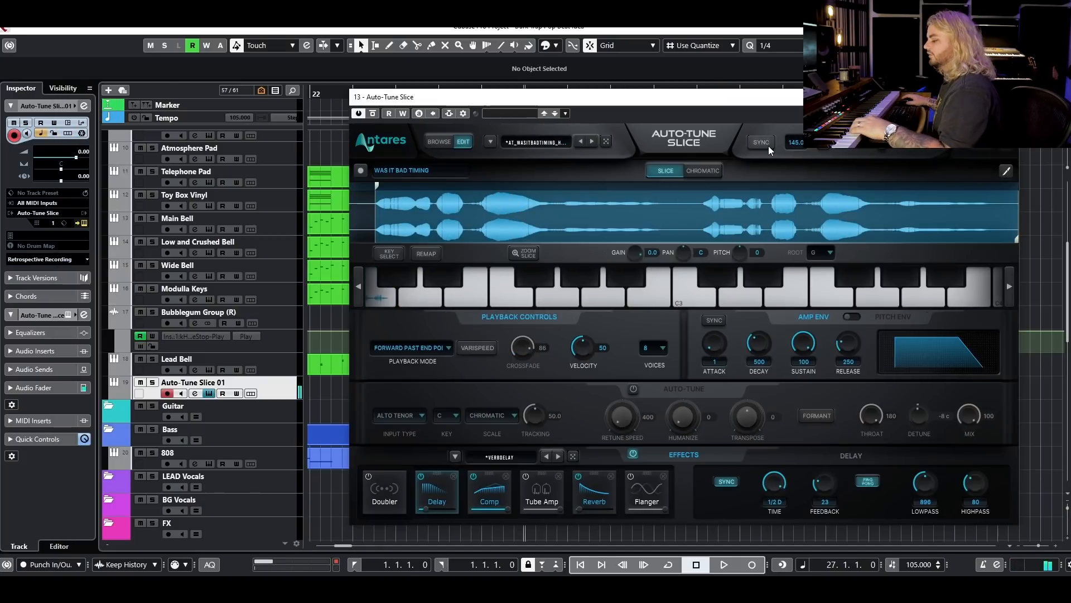
pyautogui.click(762, 142)
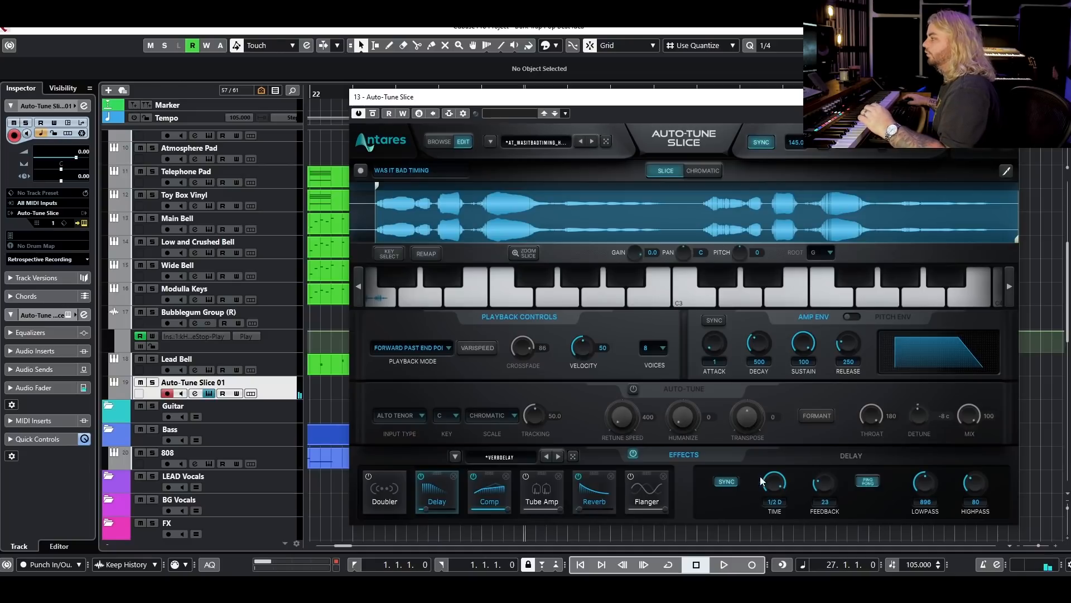
# Enable Auto-Tune on the sample with retune speed 0, humanize 0 and transpose 5.
pyautogui.click(633, 389)
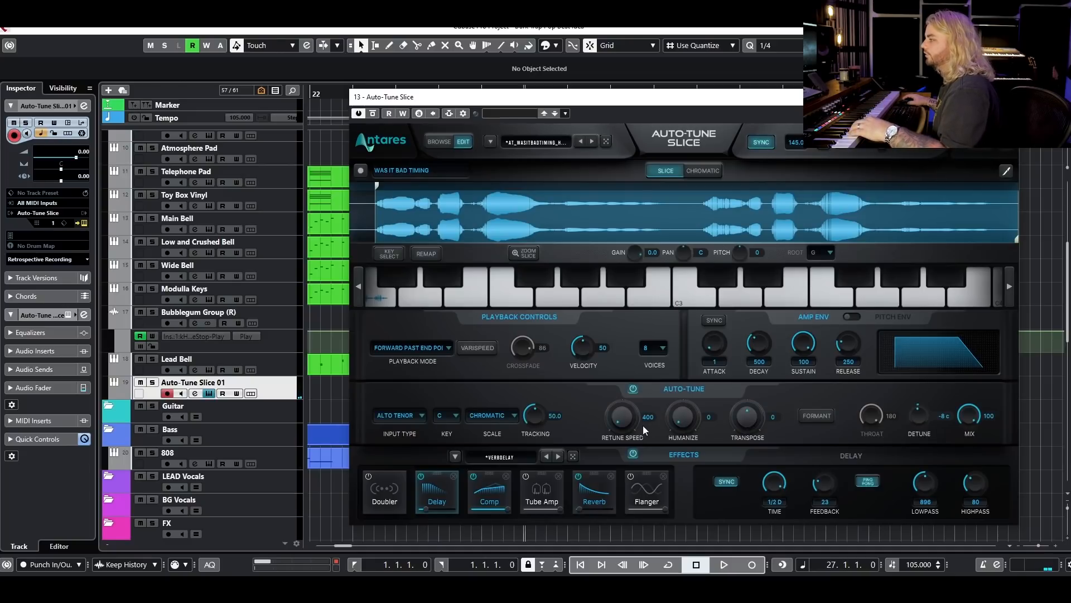
pyautogui.moveTo(627, 424); pyautogui.dragTo(703, 390)
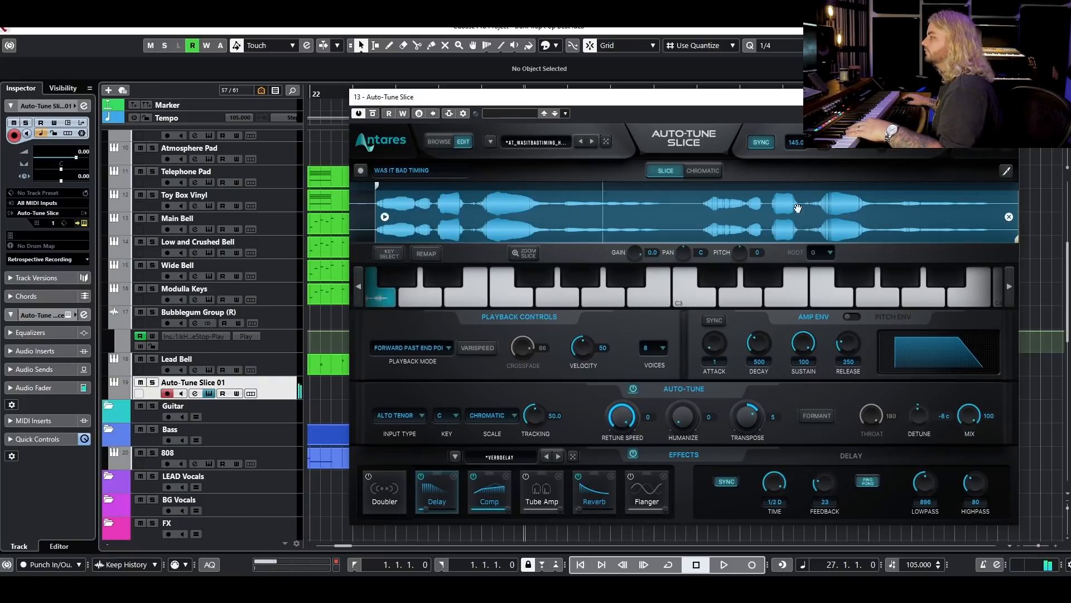
pyautogui.moveTo(677, 419); pyautogui.dragTo(684, 400)
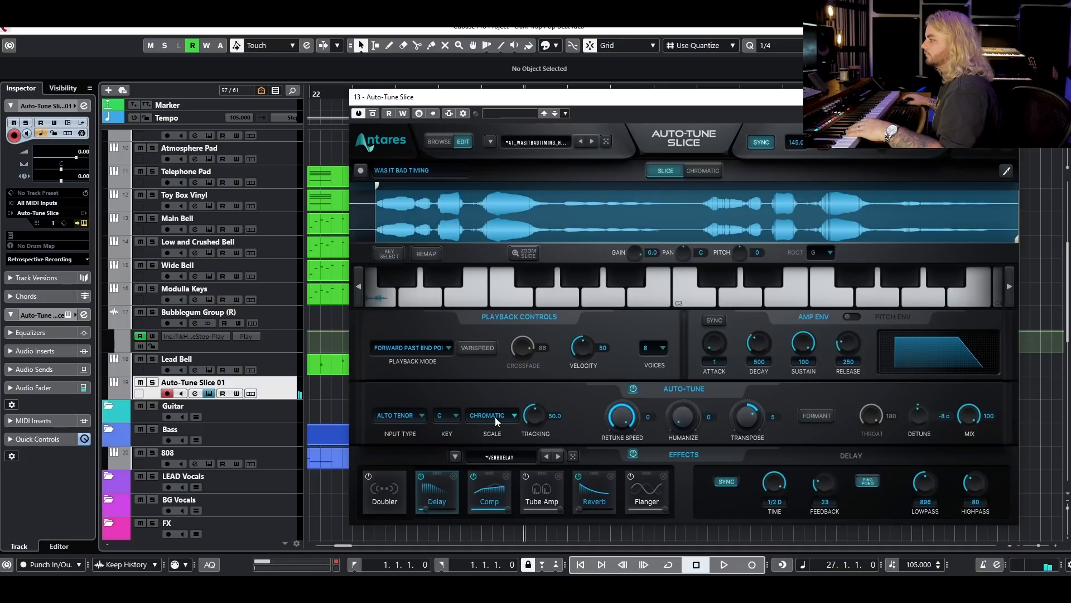
# Set the Auto-Tune key to Ab and the scale to Major.
pyautogui.click(447, 416)
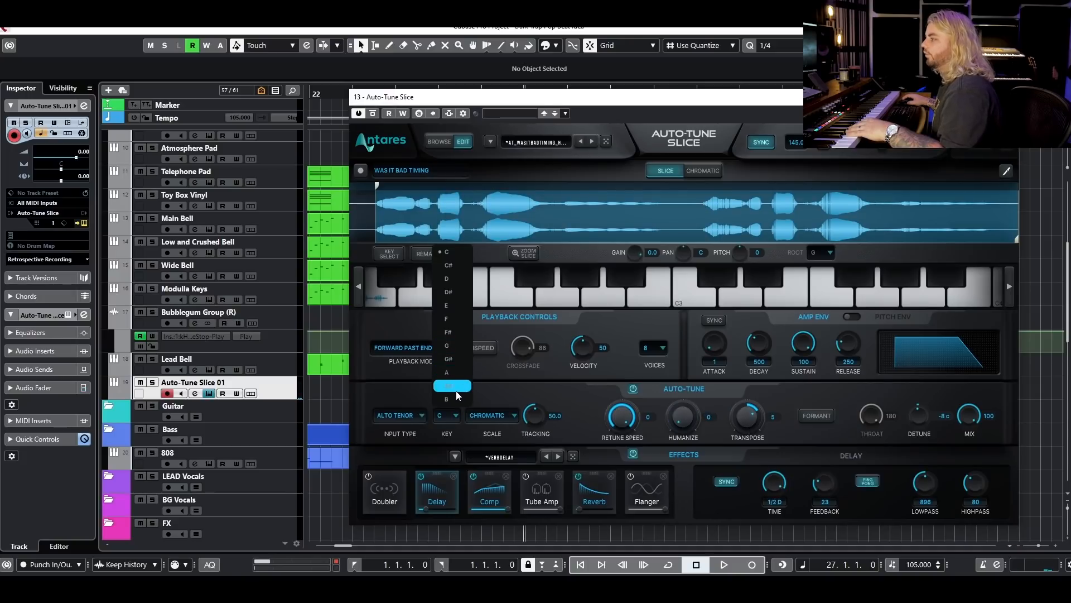
pyautogui.click(449, 359)
pyautogui.click(498, 415)
pyautogui.click(505, 444)
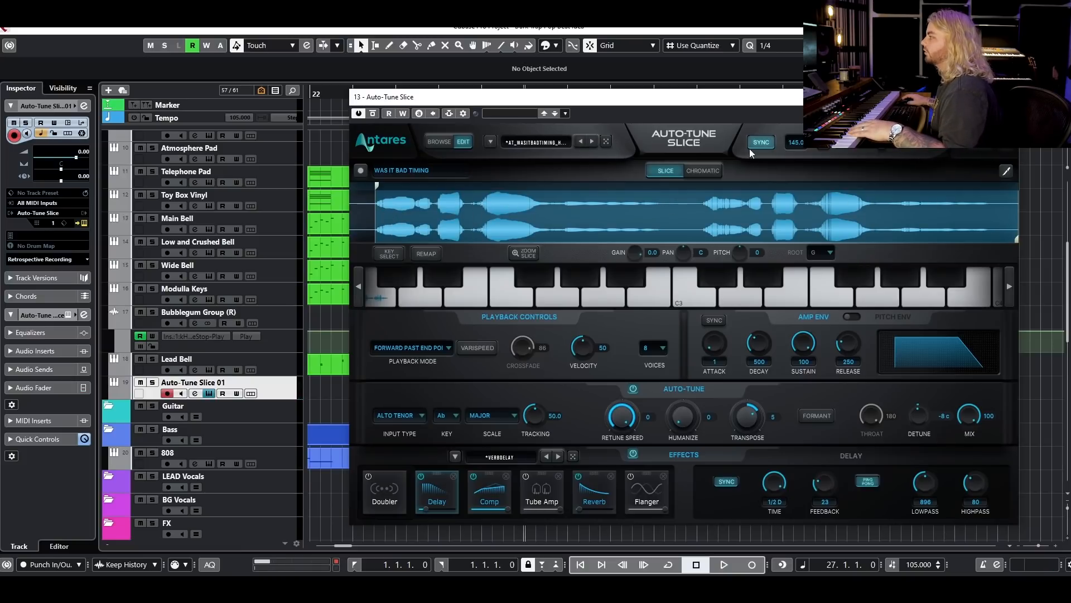
# Reslice the vocal sample on a standard 1/4 grid instead of by transients.
pyautogui.click(1006, 171)
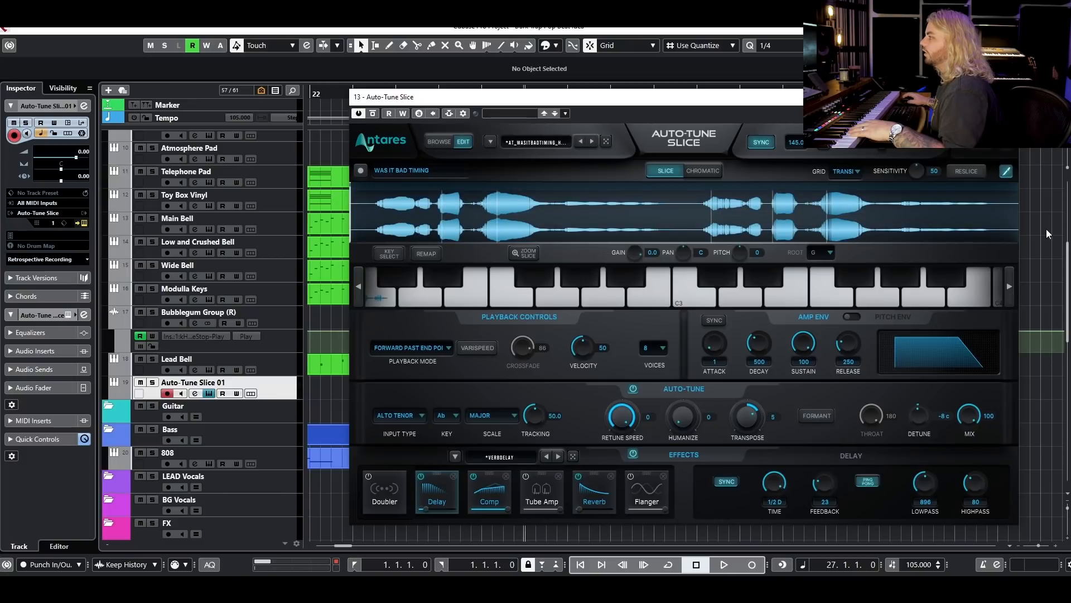
pyautogui.click(839, 173)
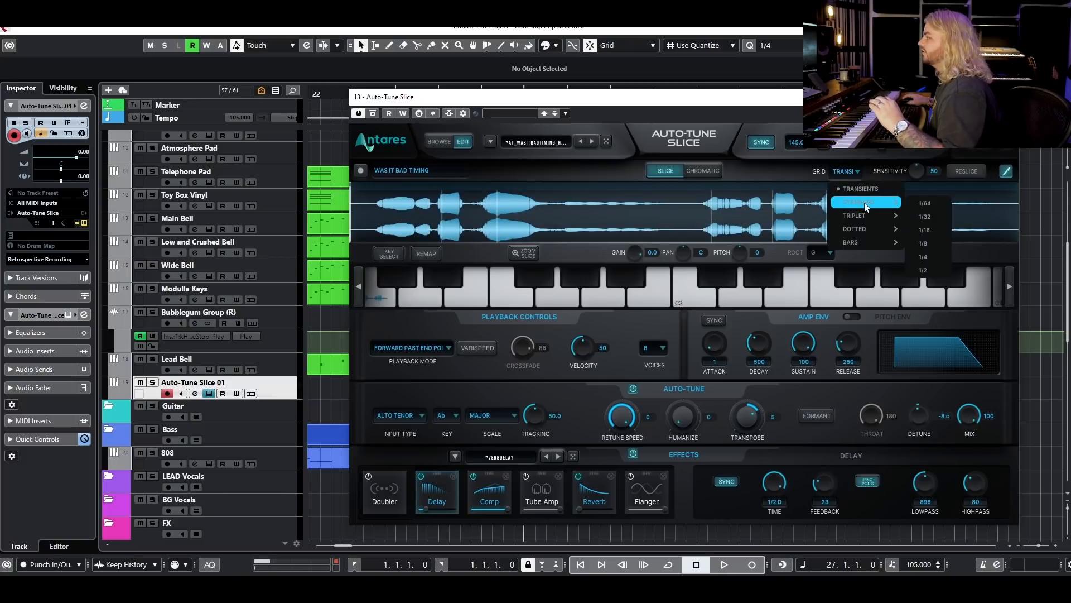
pyautogui.moveTo(869, 238)
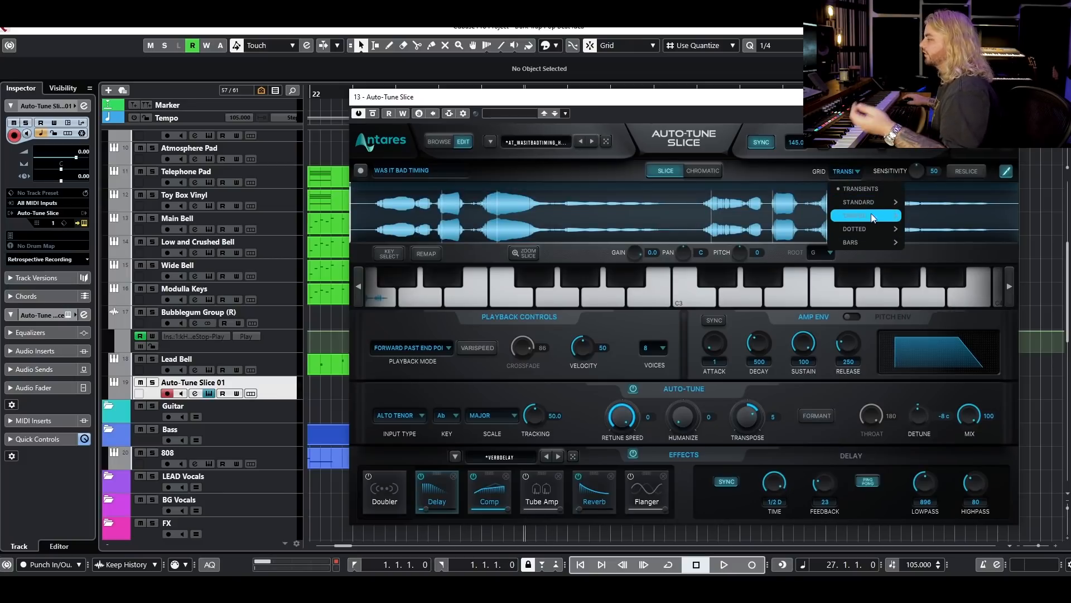
pyautogui.moveTo(875, 204)
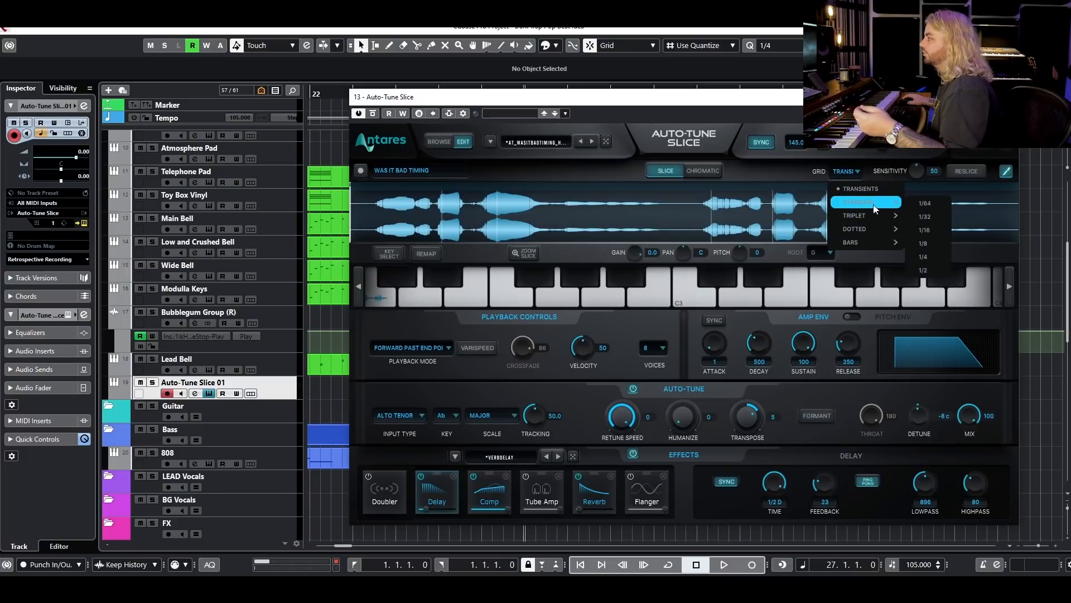
pyautogui.click(922, 257)
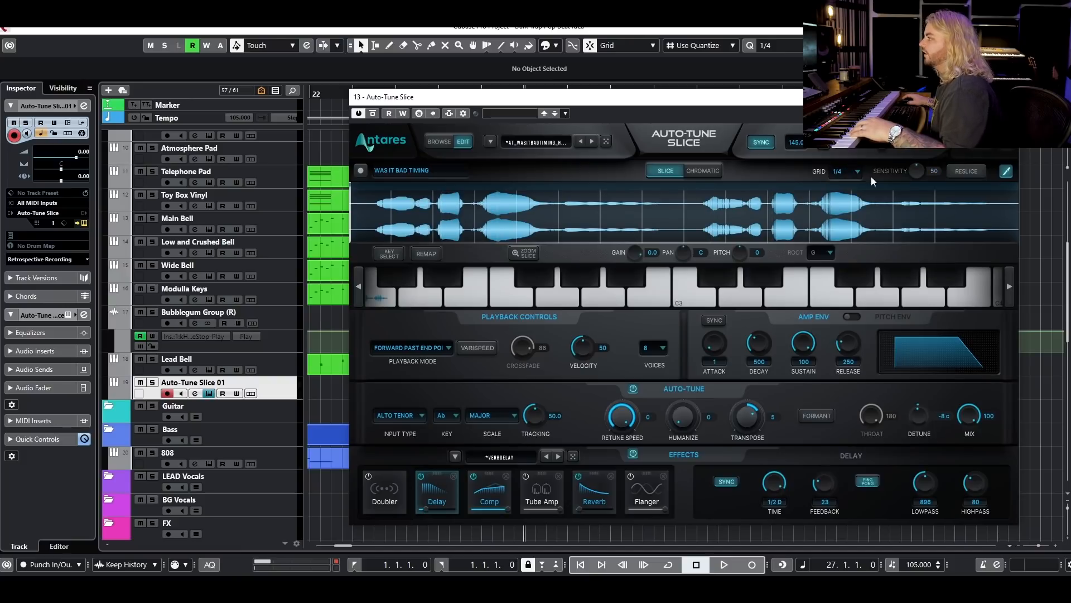
pyautogui.click(978, 172)
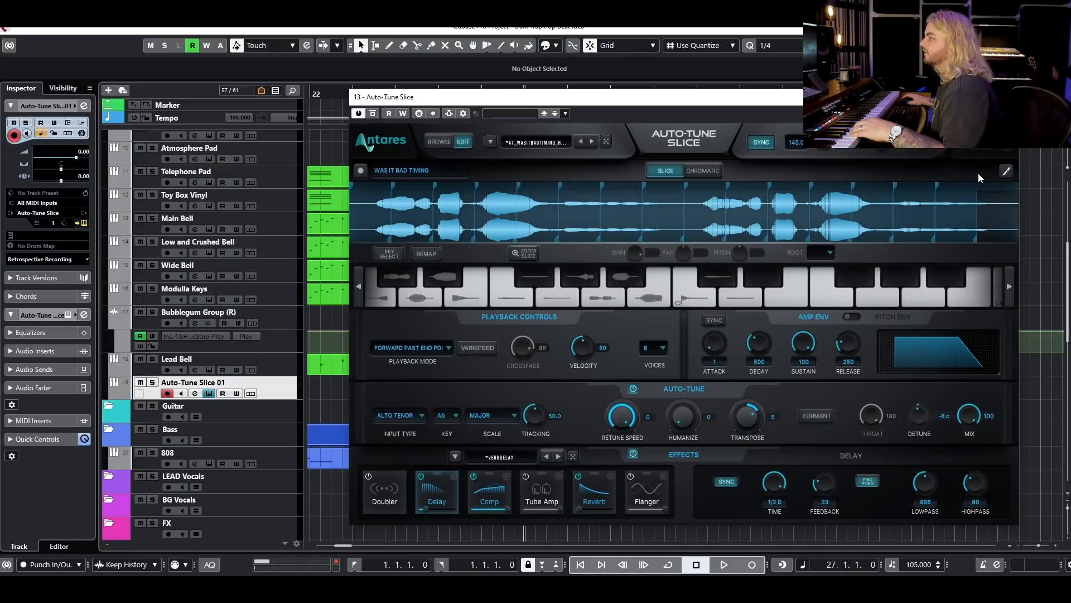
# Set the slice playback mode to Forward and move the first slice's start marker to where the vocal begins.
pyautogui.click(384, 294)
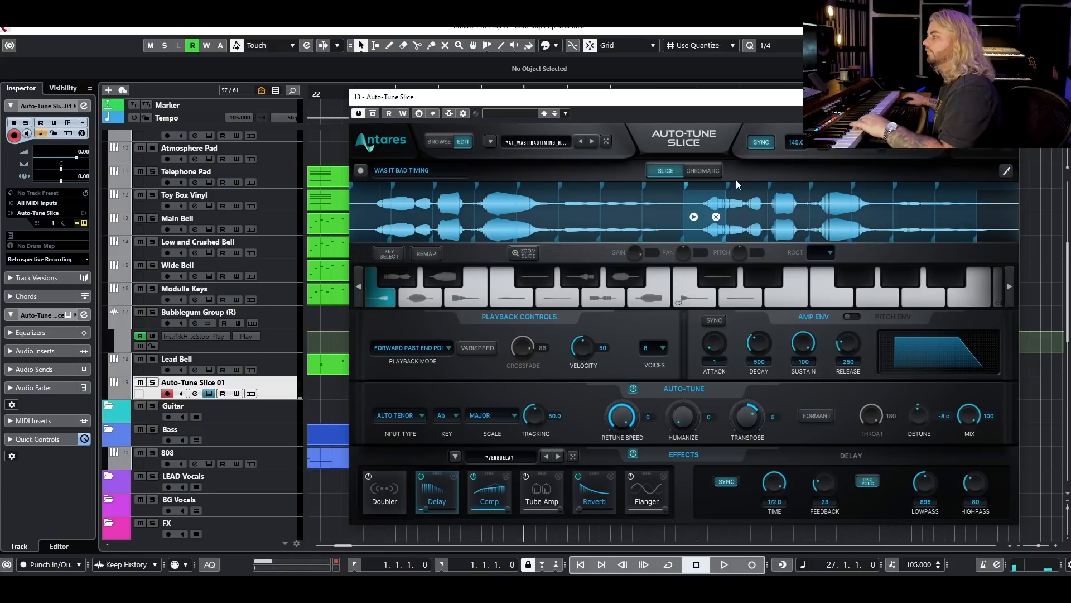
pyautogui.click(448, 349)
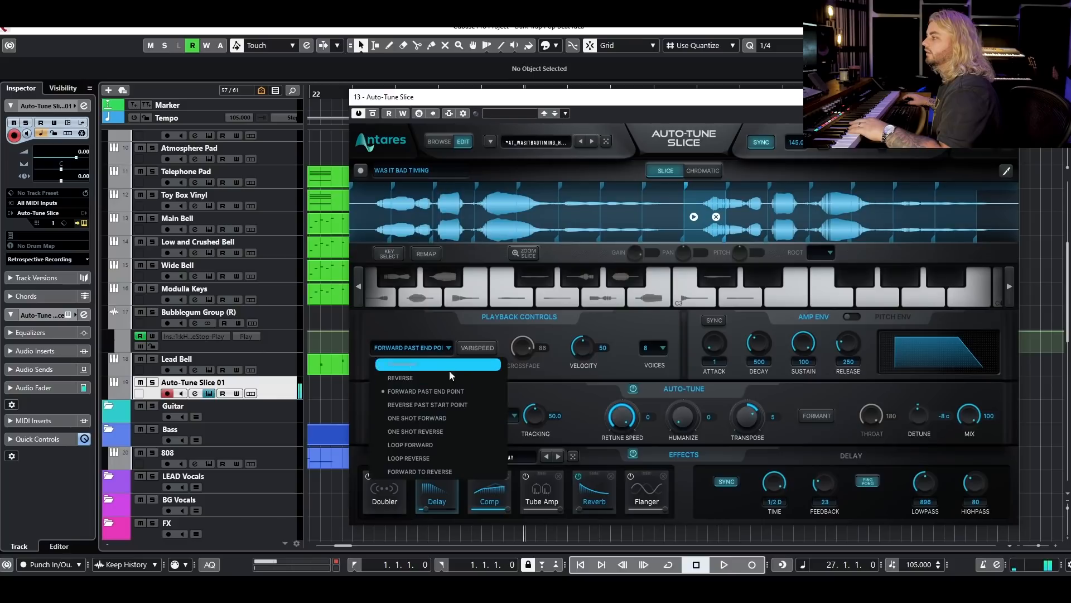
pyautogui.click(417, 363)
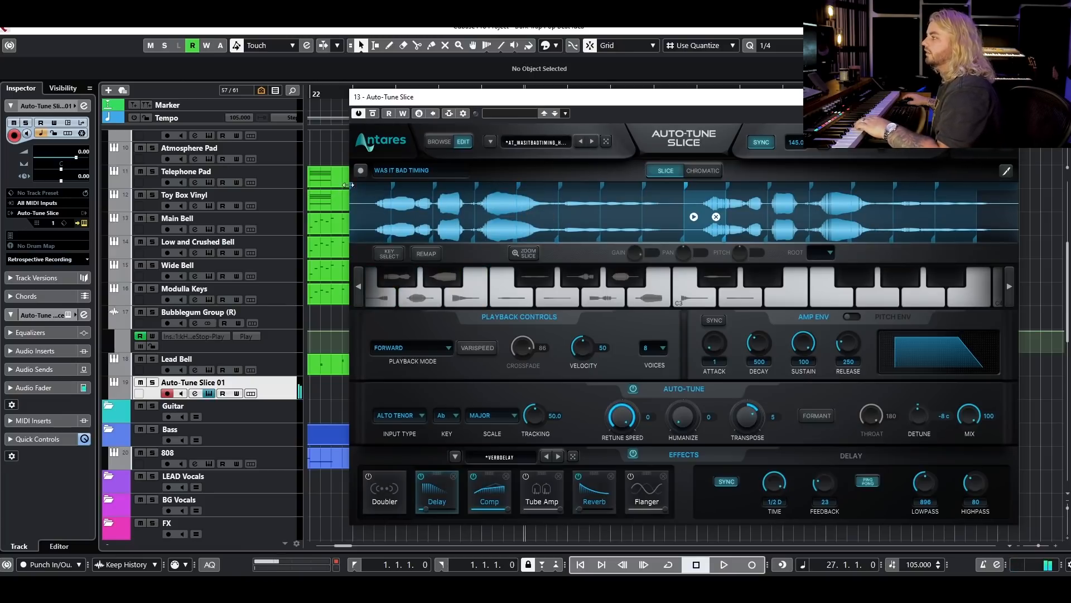
pyautogui.moveTo(351, 186); pyautogui.dragTo(378, 186)
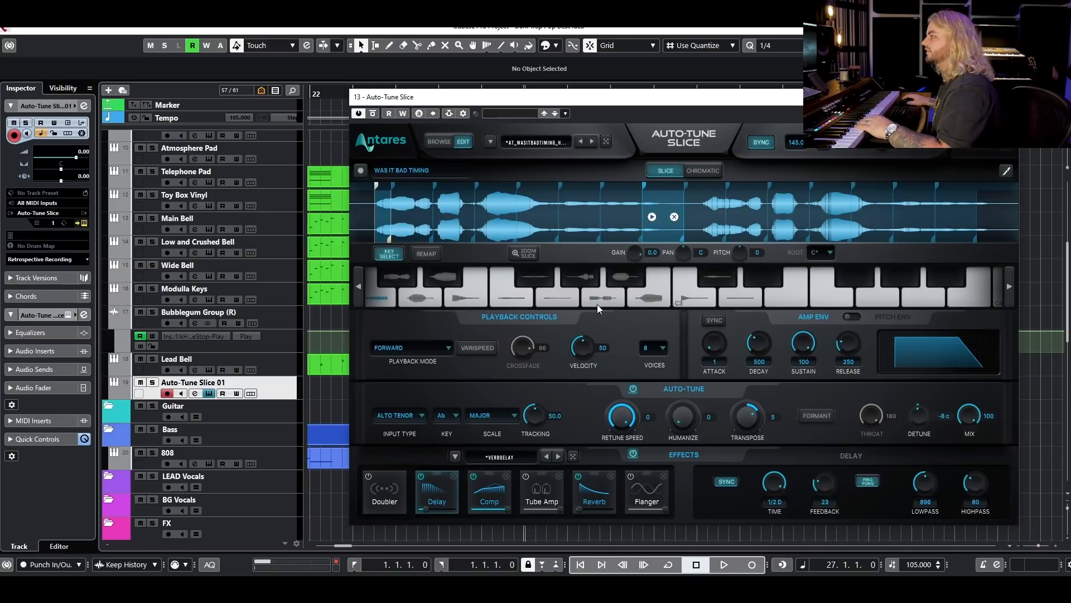
# Lower the gain of the slice on B2, just below C3, to -10 and raise its pitch to 10.
pyautogui.click(649, 299)
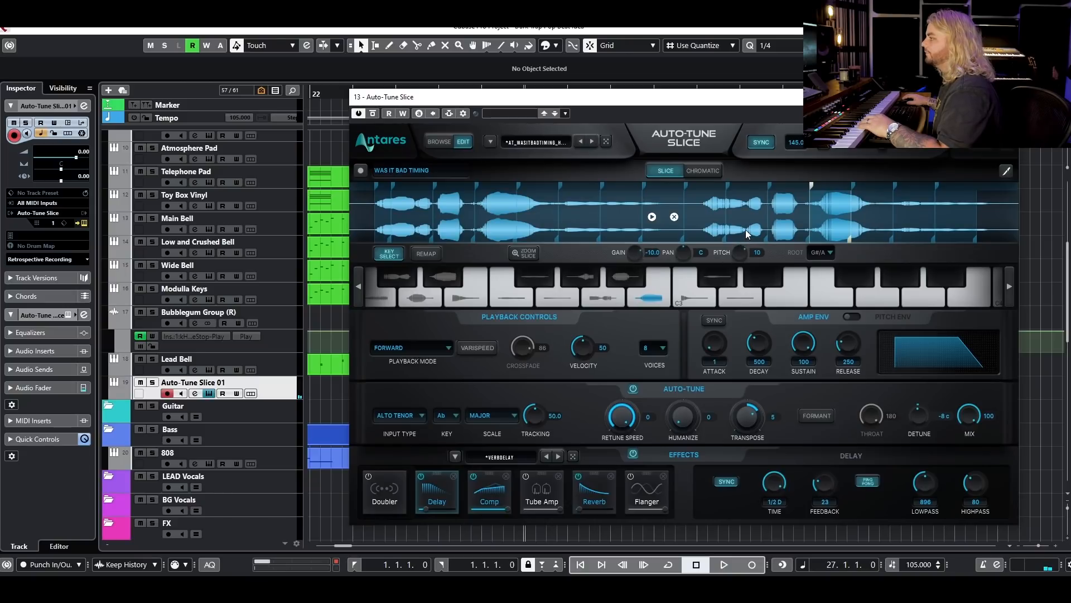
pyautogui.moveTo(746, 232); pyautogui.dragTo(746, 230)
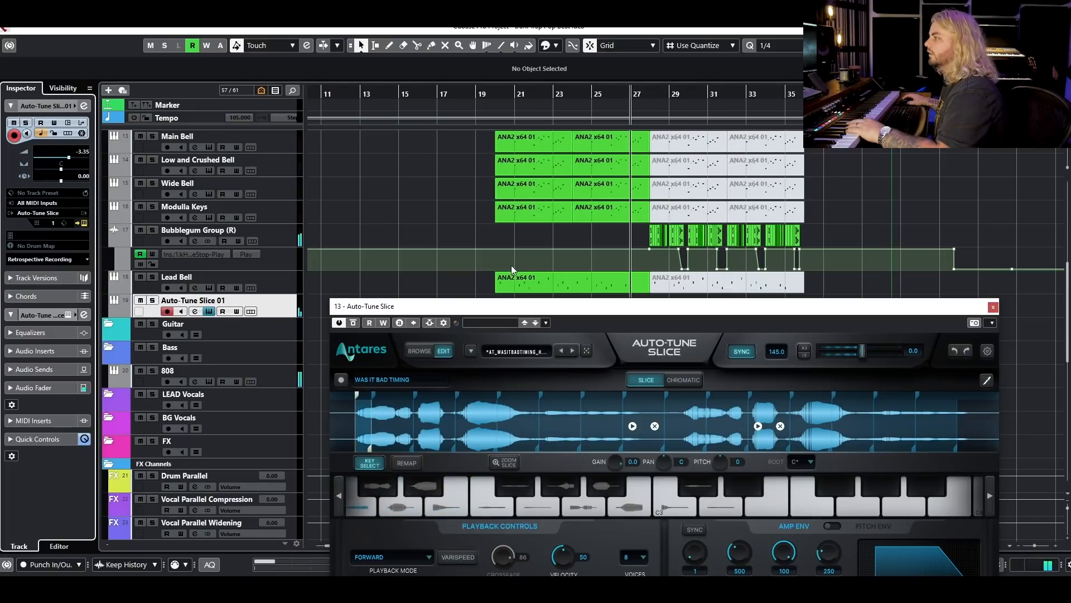
# Switch off the Delay effect and close the Auto-Tune Slice window.
pyautogui.moveTo(516, 306); pyautogui.dragTo(510, 166)
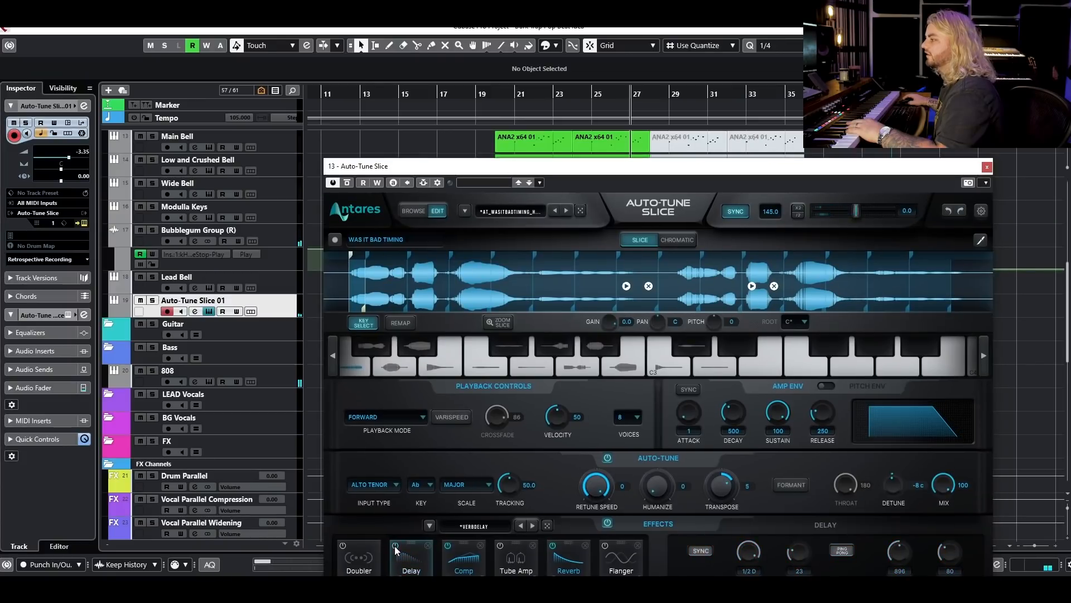
pyautogui.click(987, 166)
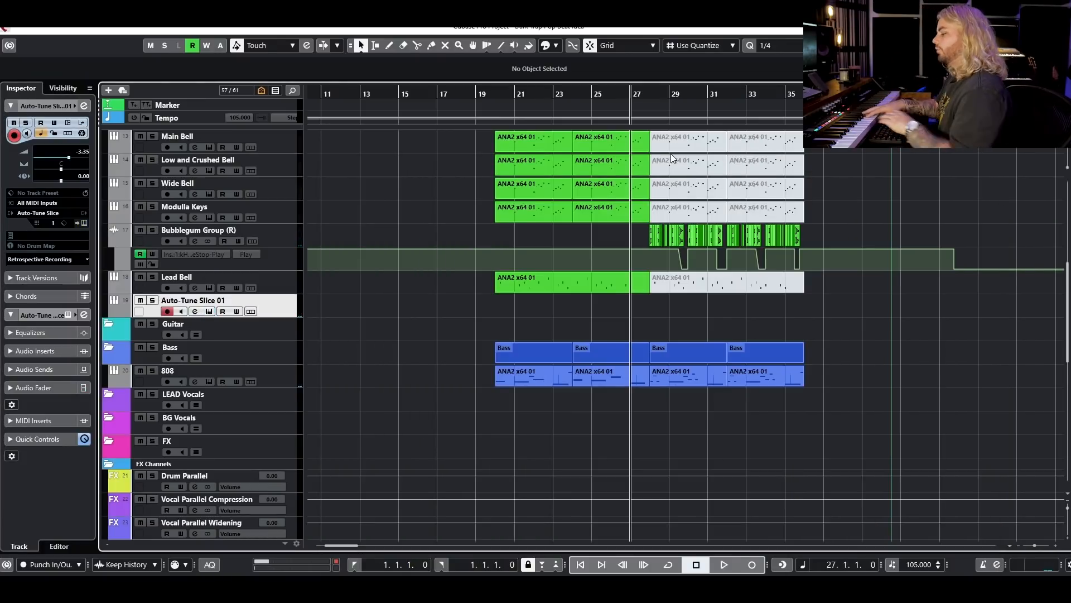
# Play the beat, lower the Auto-Tune transpose to -7 and close the plugin window.
pyautogui.press('space')
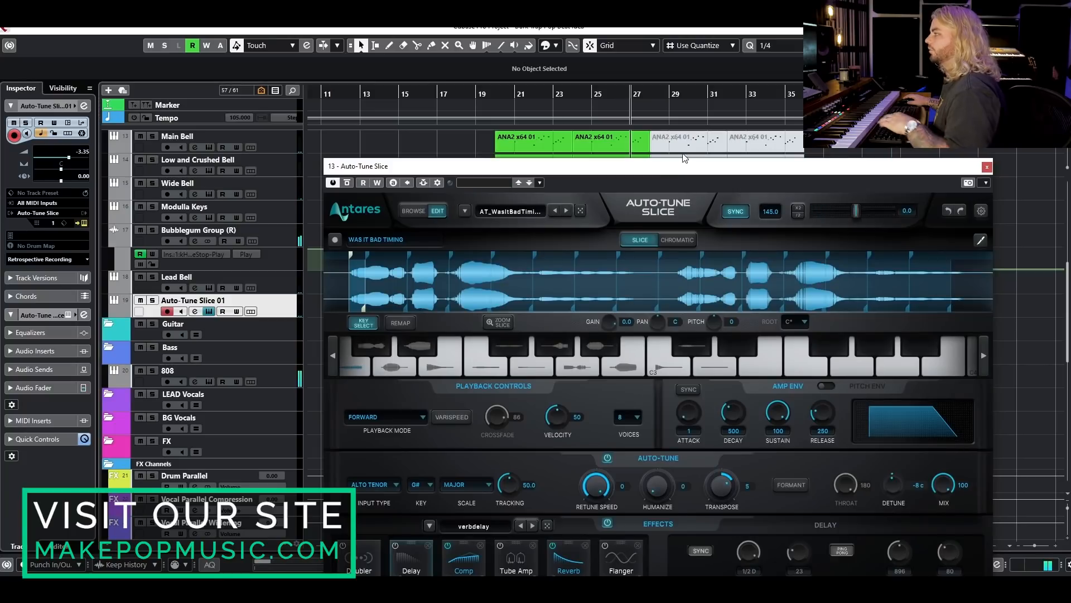
pyautogui.moveTo(662, 173); pyautogui.dragTo(655, 149)
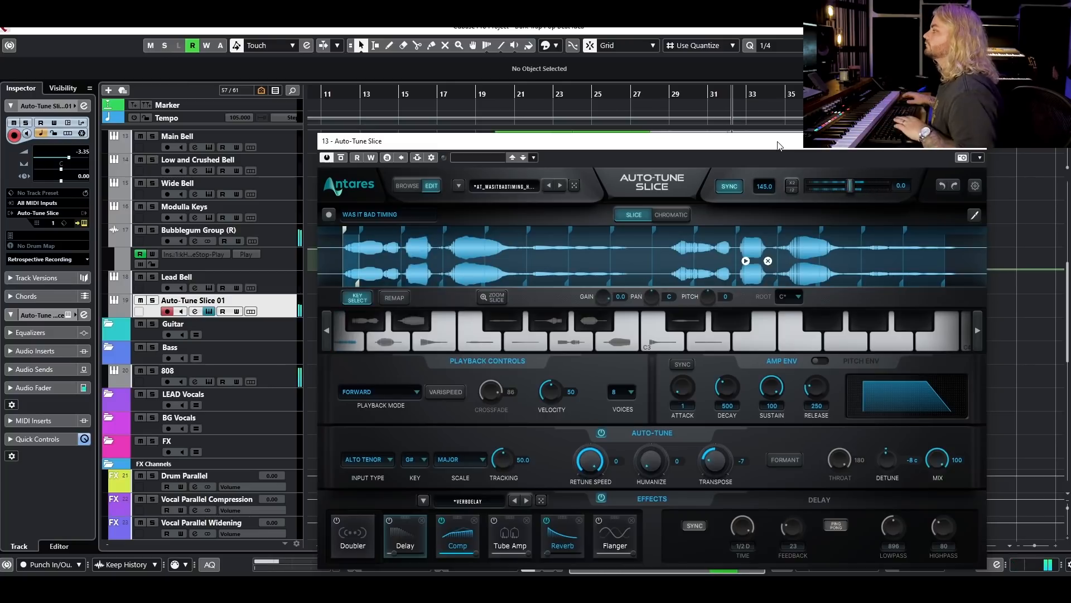
pyautogui.click(977, 141)
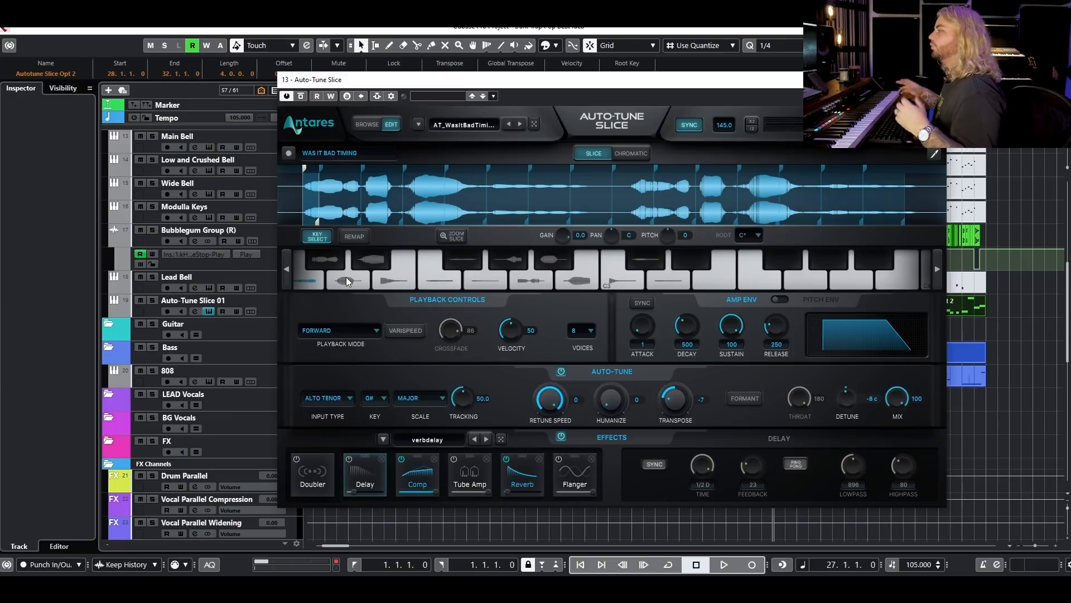
# Set the Auto-Tune transpose to 5 while the vocal chops play back.
pyautogui.press('space')
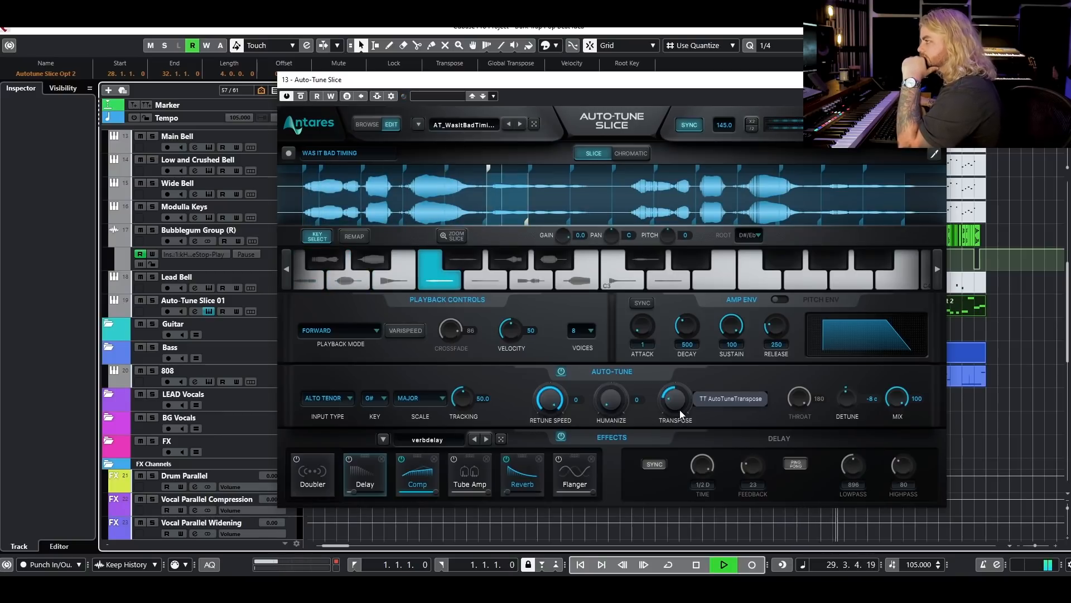
pyautogui.moveTo(680, 413); pyautogui.dragTo(701, 354)
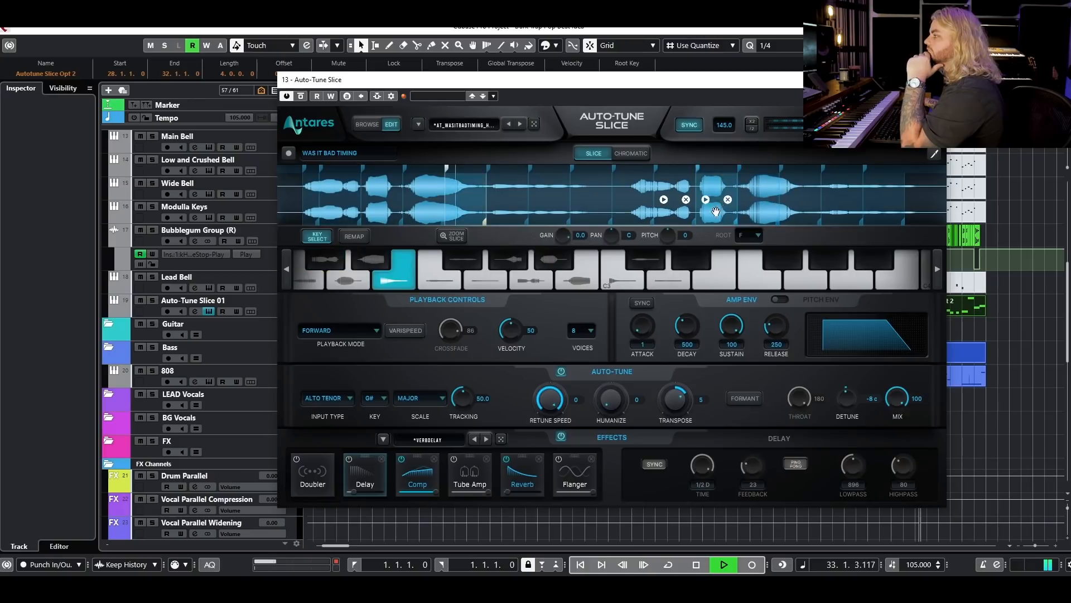
pyautogui.press('space')
# Set the pitch of the slice on B2 to 2 and audition the chops in the beat.
pyautogui.click(581, 281)
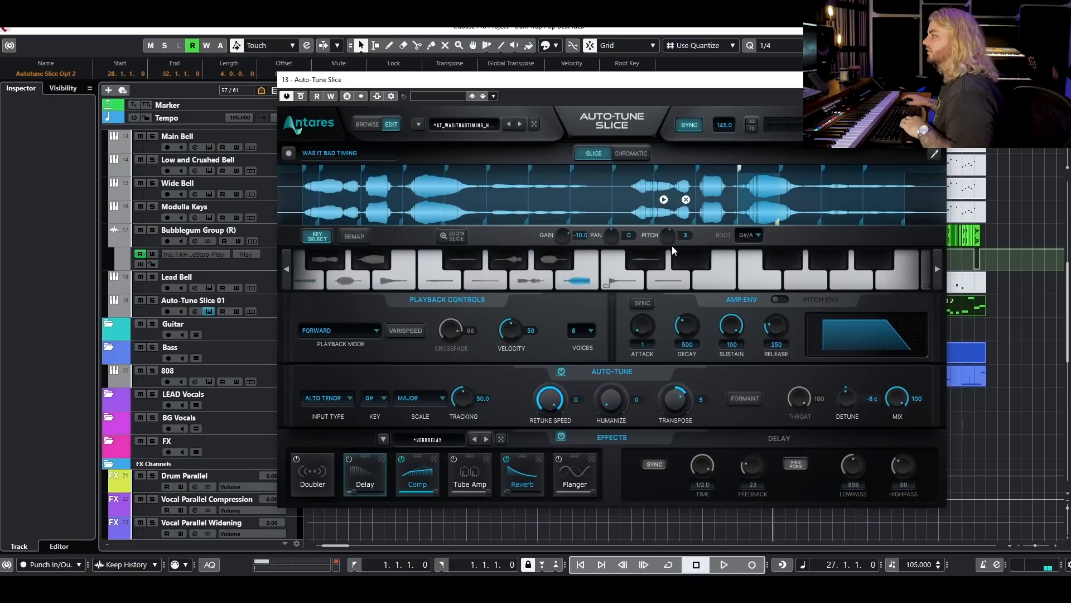
pyautogui.press('space')
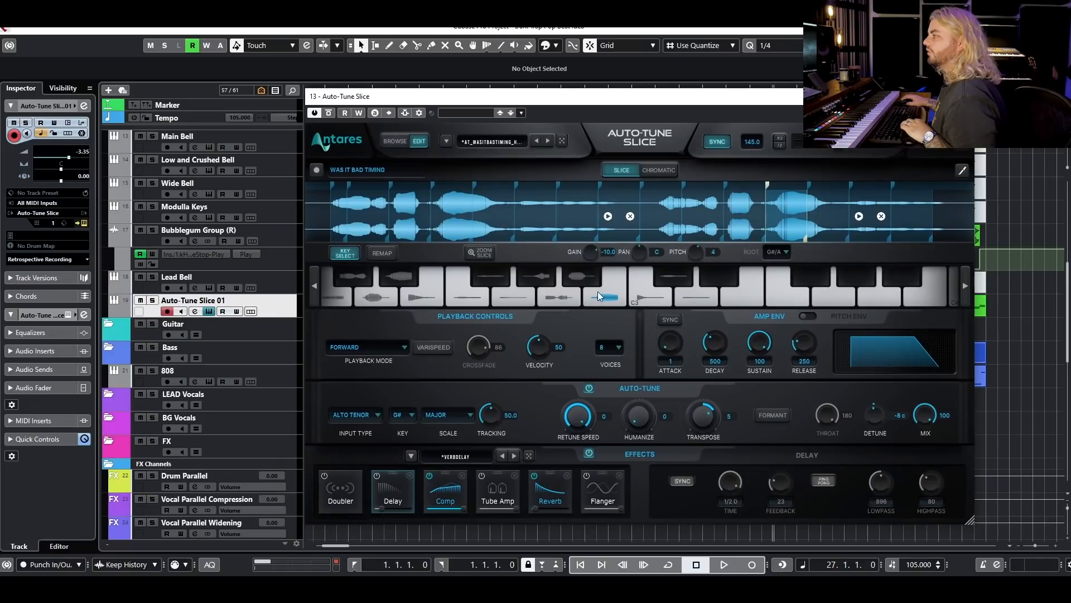
pyautogui.click(600, 291)
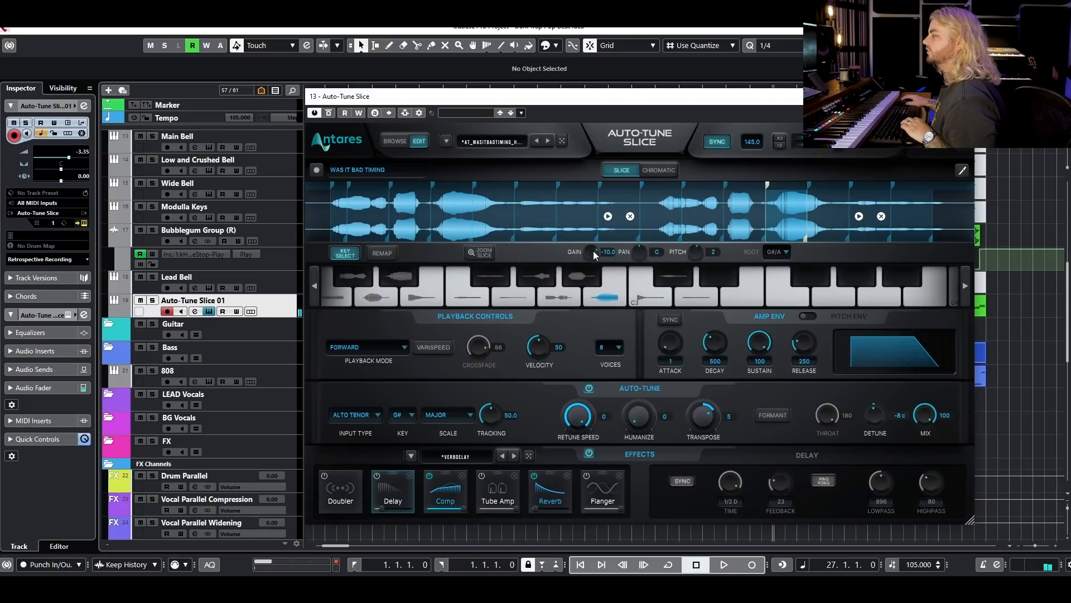
pyautogui.press('space')
pyautogui.moveTo(860, 96)
pyautogui.mouseDown()
pyautogui.moveTo(830, 302)
pyautogui.moveTo(794, 95)
pyautogui.moveTo(846, 84)
pyautogui.mouseUp()
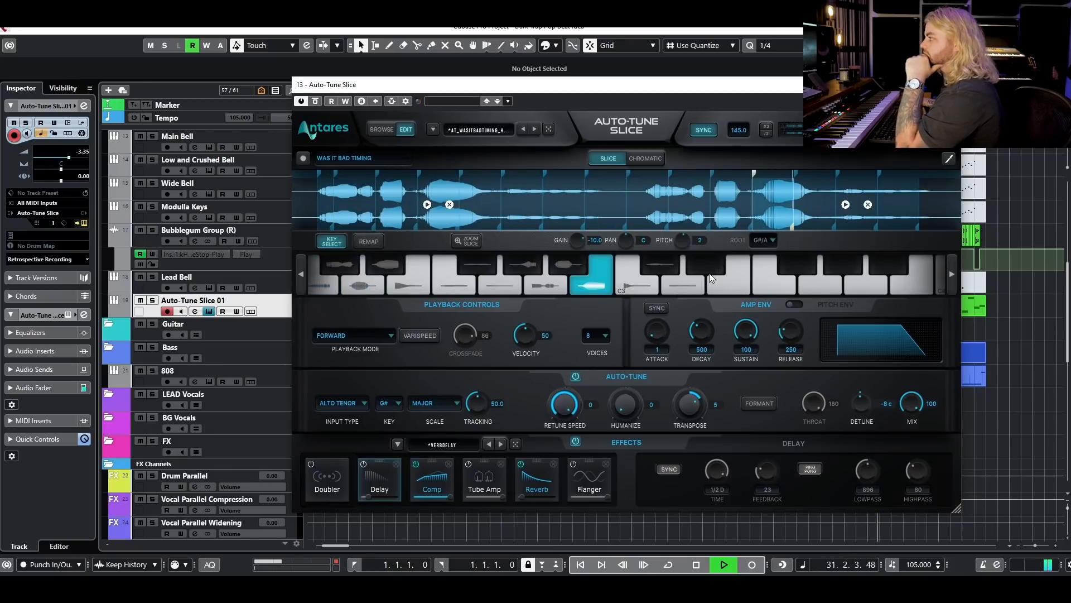
pyautogui.press('space')
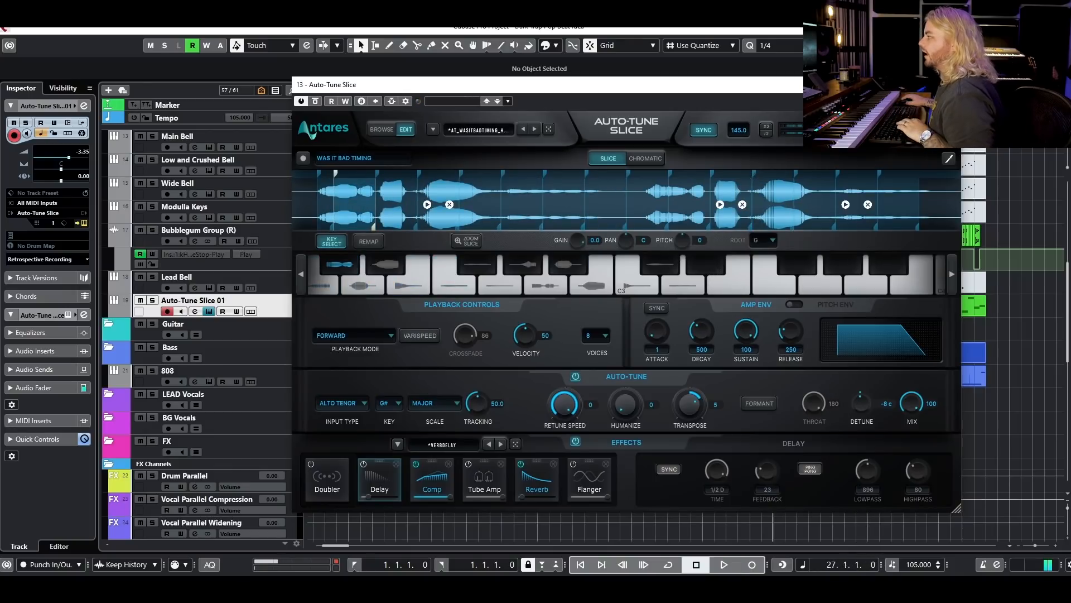
# Adjust the start and end markers of the B2 slice around the last loud vocal phrase on the waveform.
pyautogui.moveTo(752, 175); pyautogui.dragTo(763, 174)
pyautogui.click(802, 178)
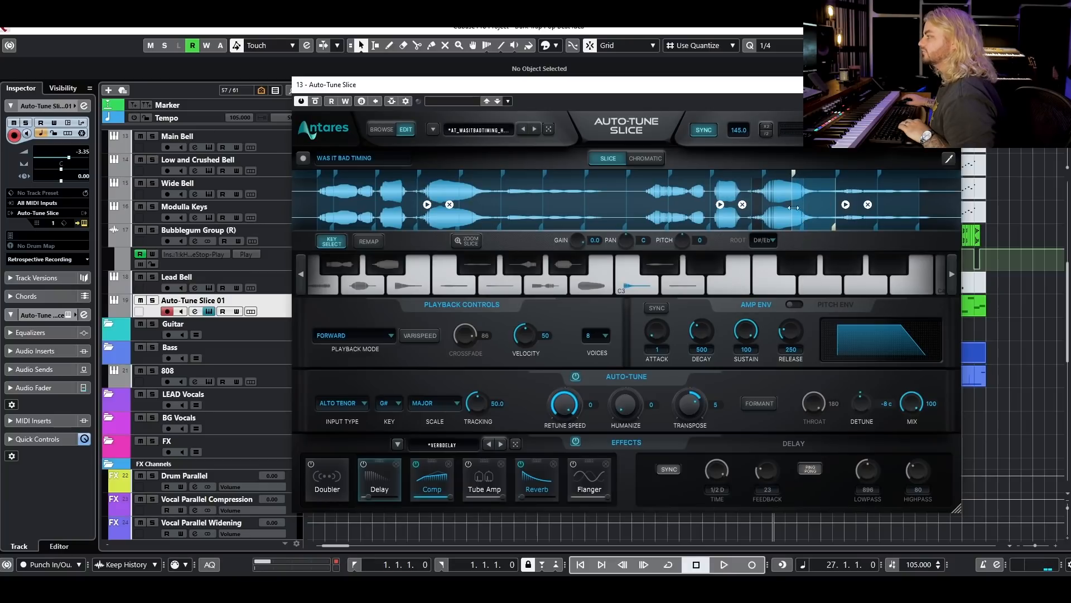
pyautogui.click(776, 205)
pyautogui.moveTo(792, 227); pyautogui.dragTo(802, 227)
# Raise the amp envelope attack to 118 and play the chops back.
pyautogui.moveTo(664, 333); pyautogui.dragTo(669, 315)
pyautogui.press('space')
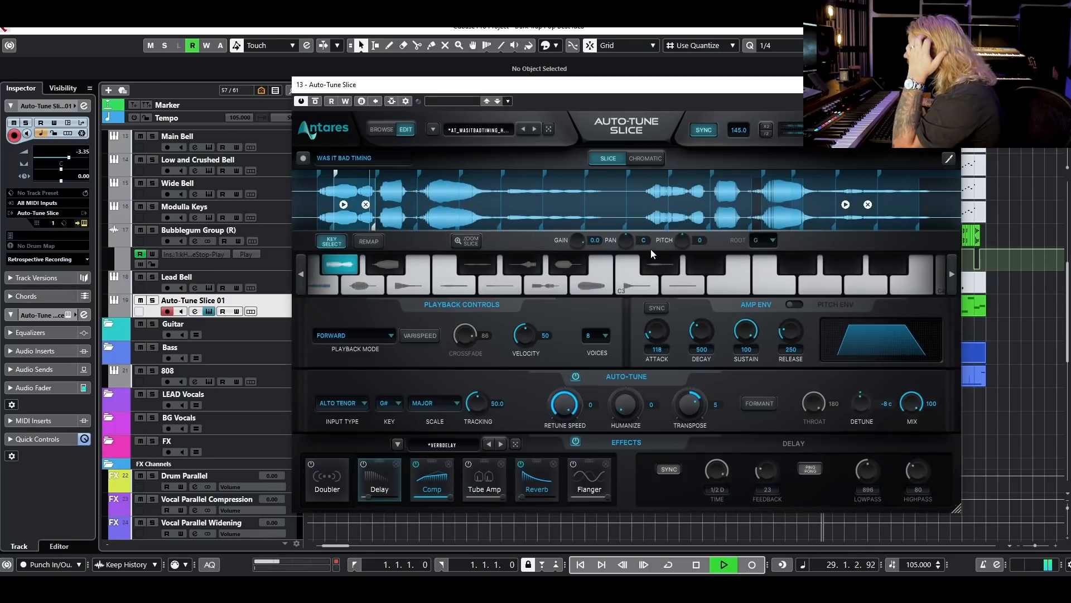
pyautogui.press('space')
# Pan the first slice to L80 and the slice on the third white key to R81.
pyautogui.click(316, 191)
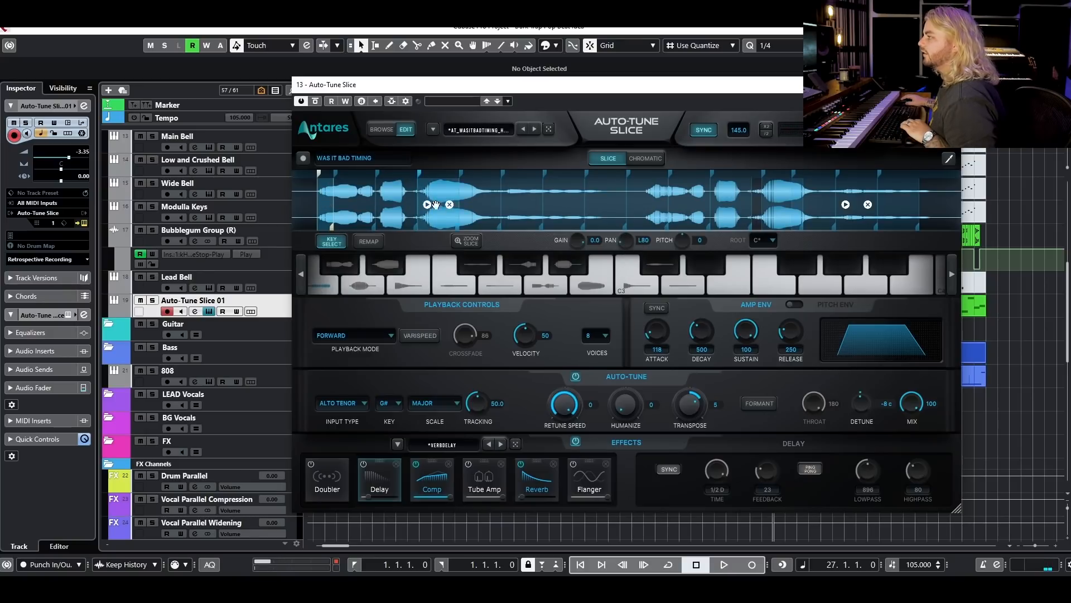
pyautogui.click(462, 202)
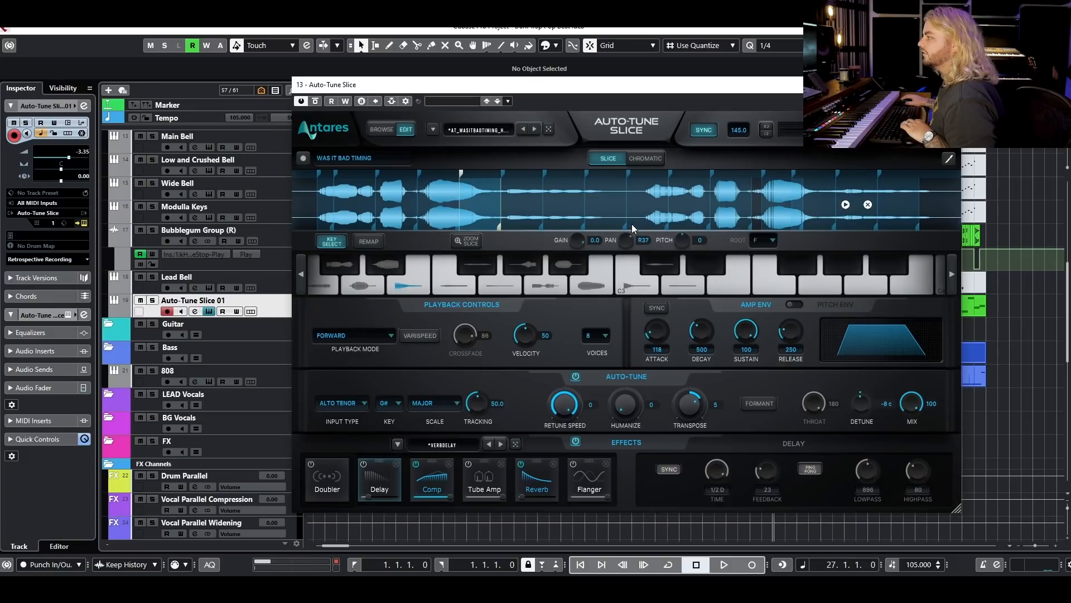
pyautogui.moveTo(635, 213)
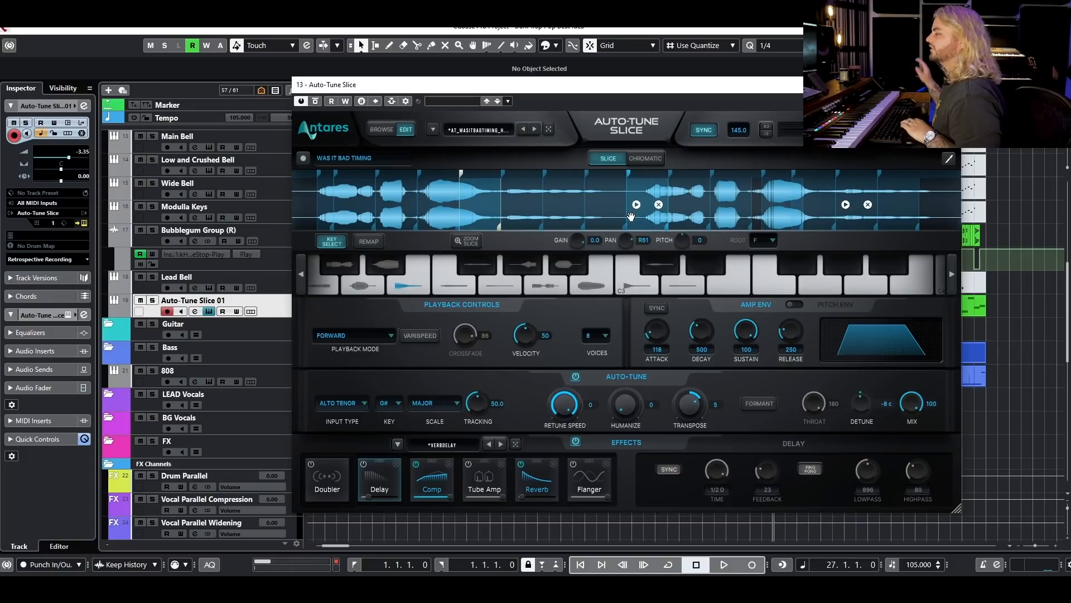
# Audition the panned chops and set the amp envelope attack to 47.
pyautogui.press('space')
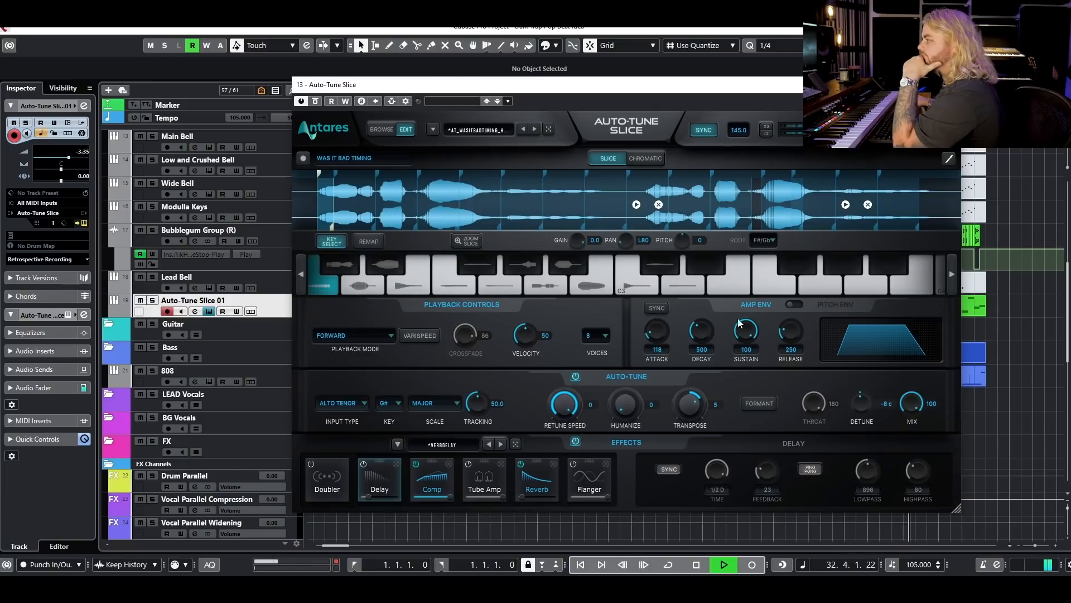
pyautogui.moveTo(658, 331)
pyautogui.mouseDown()
pyautogui.moveTo(683, 294)
pyautogui.moveTo(661, 333)
pyautogui.mouseUp()
pyautogui.press('space')
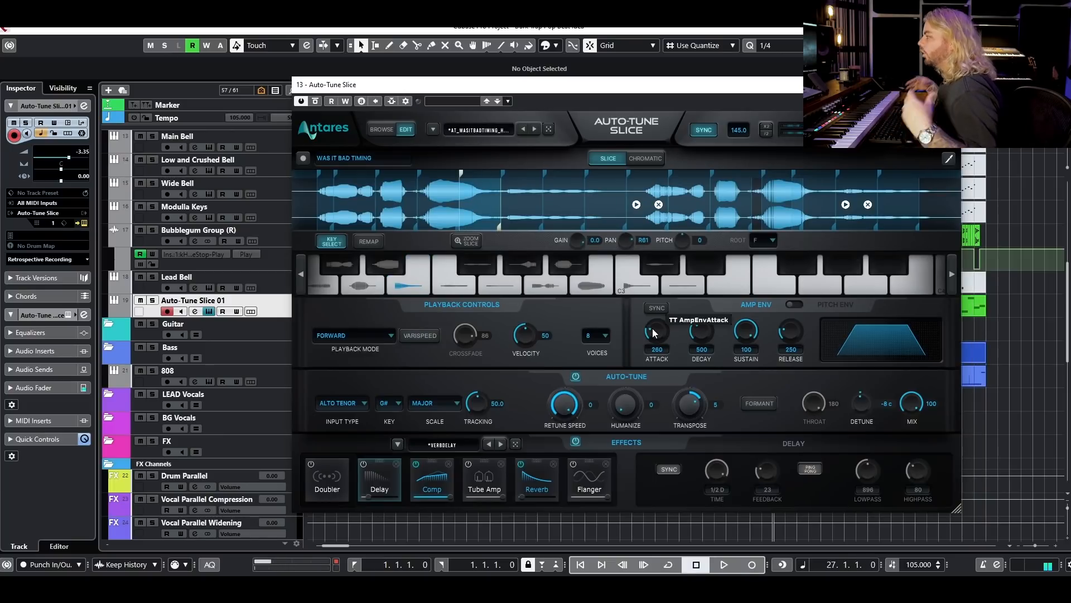
pyautogui.moveTo(654, 332); pyautogui.dragTo(656, 358)
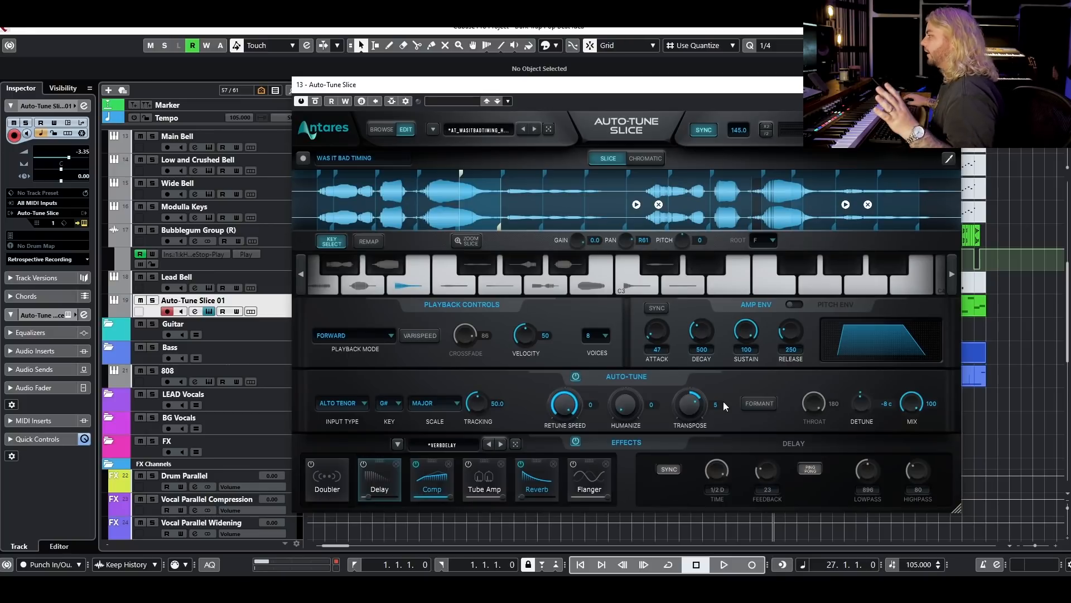
# Enable formant correction, reset the detune to 0 and set the throat to 165 while the chops play.
pyautogui.click(751, 403)
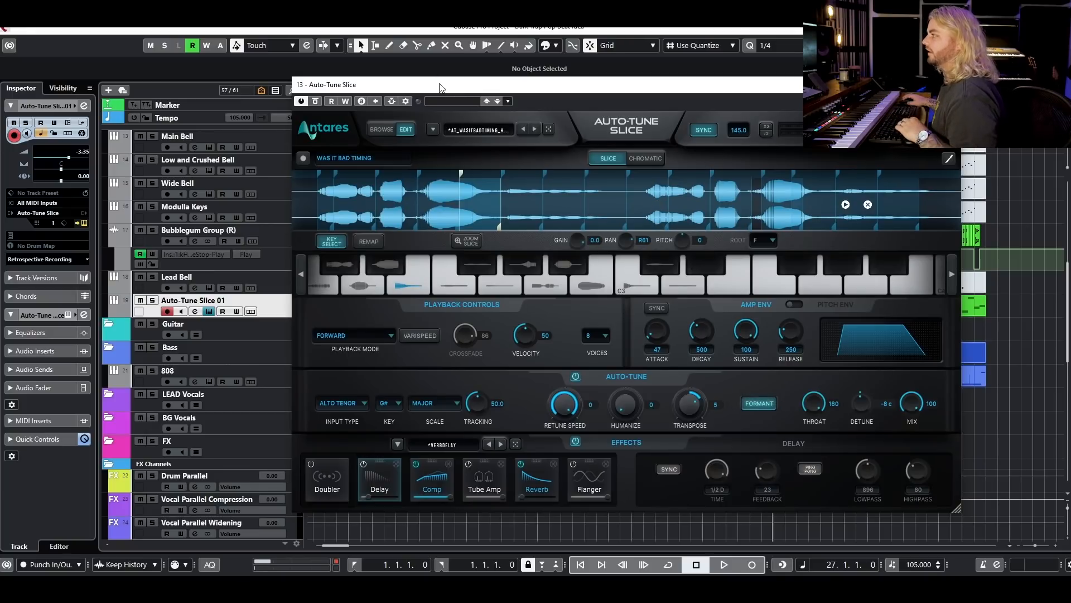
pyautogui.press('space')
pyautogui.moveTo(814, 404)
pyautogui.mouseDown()
pyautogui.moveTo(797, 451)
pyautogui.moveTo(823, 390)
pyautogui.mouseUp()
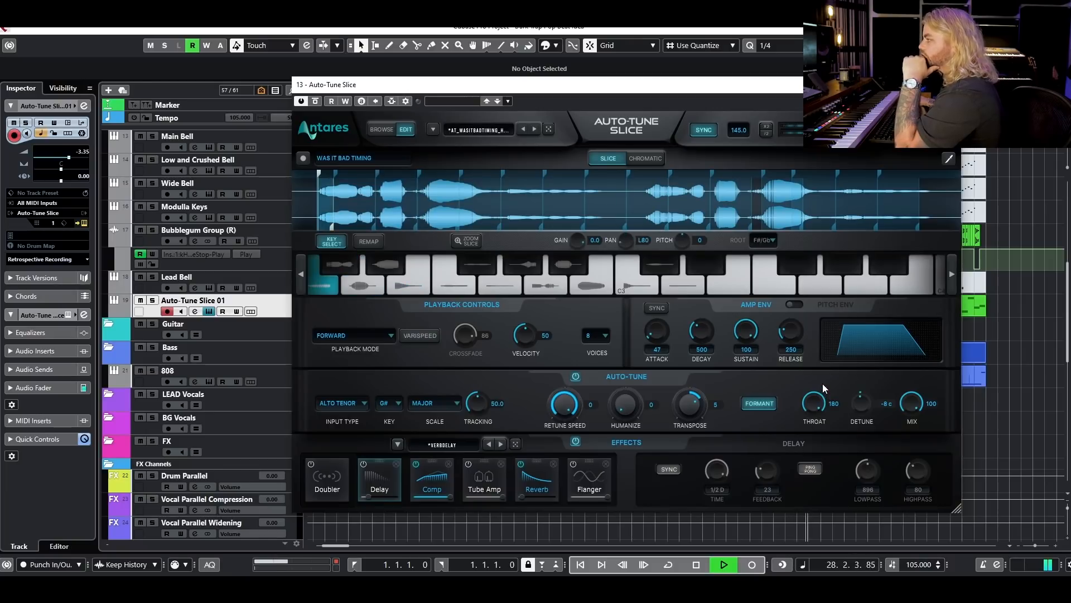
pyautogui.doubleClick(861, 410)
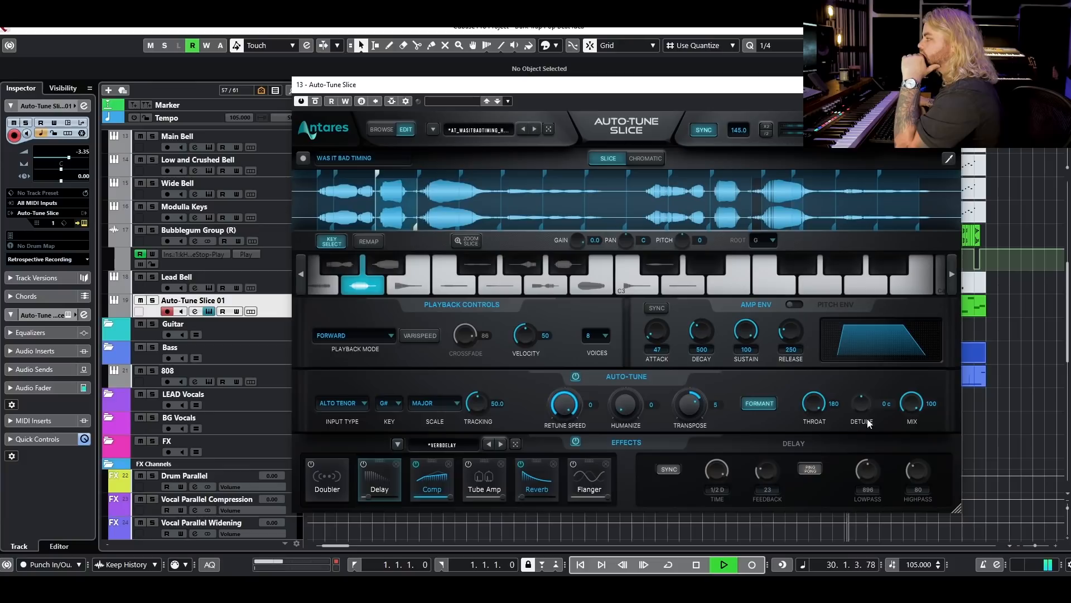
pyautogui.moveTo(812, 400); pyautogui.dragTo(809, 409)
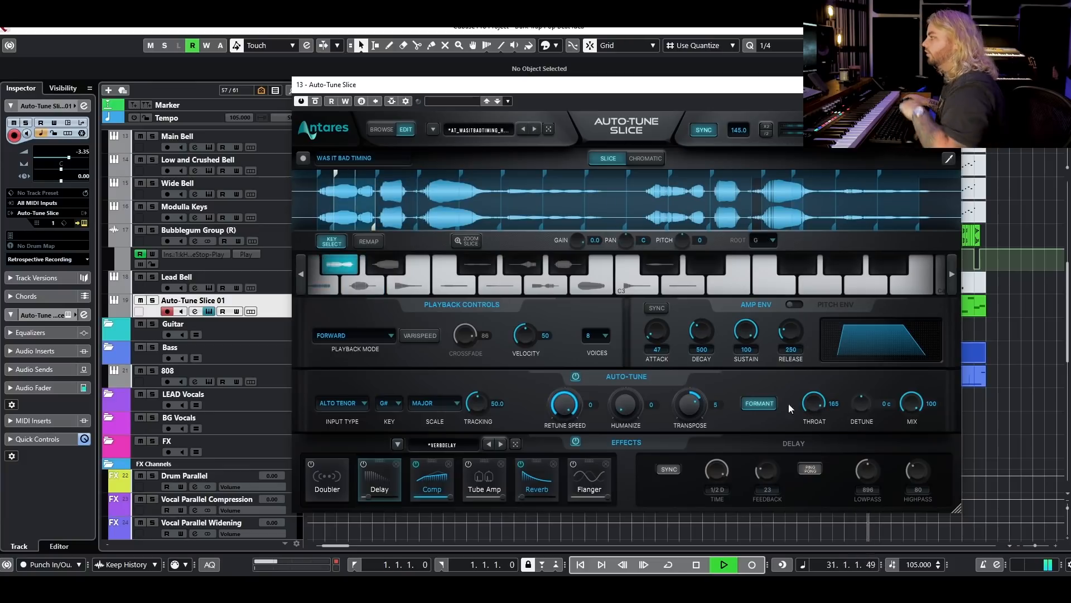
pyautogui.press('space')
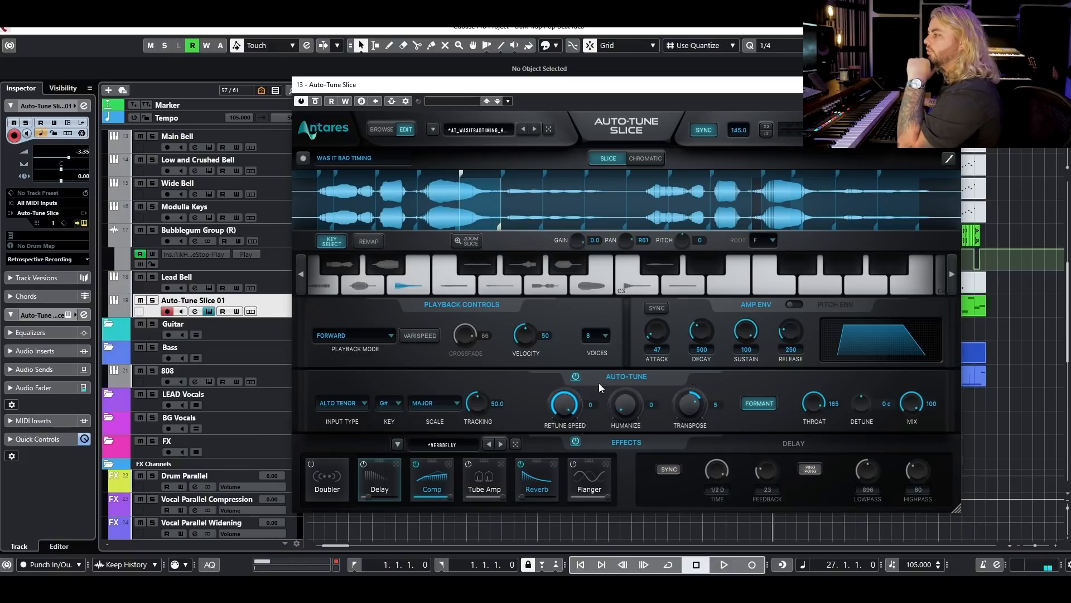
# Turn on the Doubler in dual mode with pitch 7.6 and timing 8, and audition it in the beat.
pyautogui.click(313, 465)
pyautogui.click(311, 464)
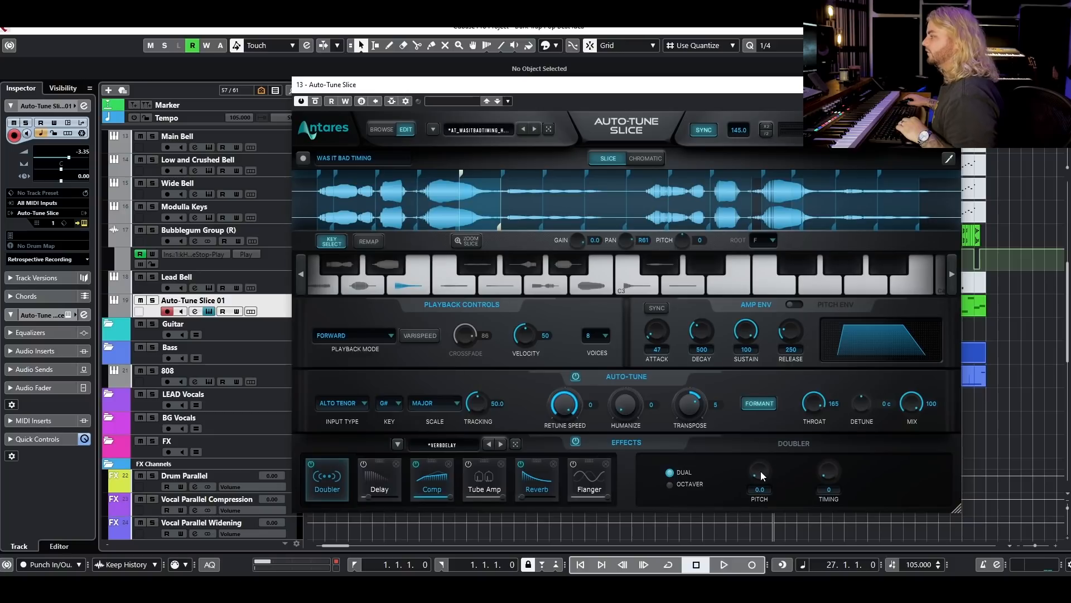
pyautogui.moveTo(759, 467); pyautogui.dragTo(759, 463)
pyautogui.press('space')
pyautogui.moveTo(828, 474); pyautogui.dragTo(829, 470)
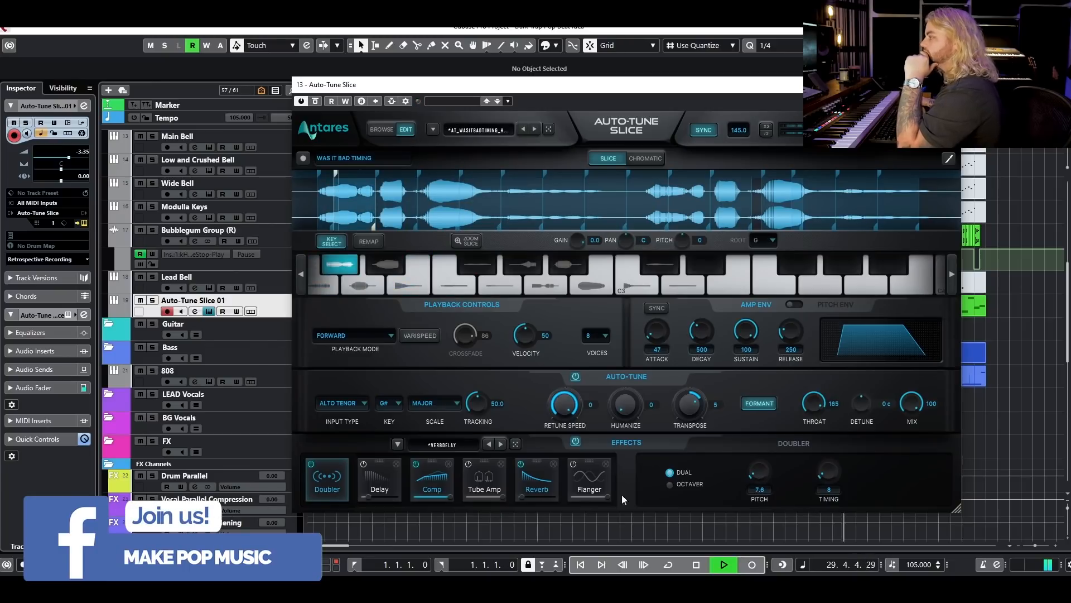
pyautogui.press('space')
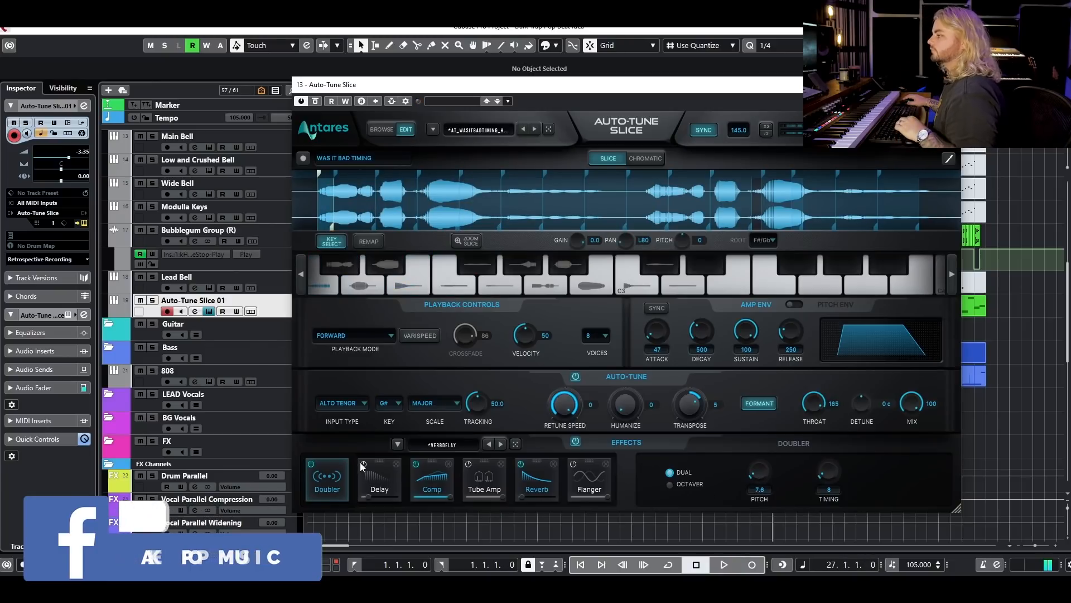
# Turn on the Delay effect, switch off its ping-pong mode and audition the 1/4 delay in the beat.
pyautogui.click(366, 464)
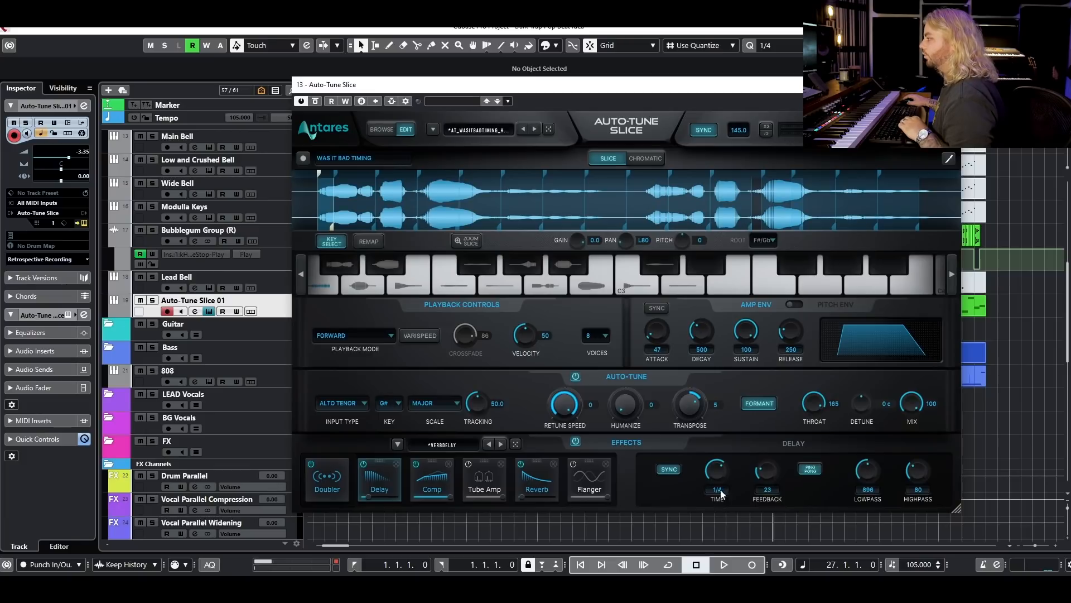
pyautogui.press('space')
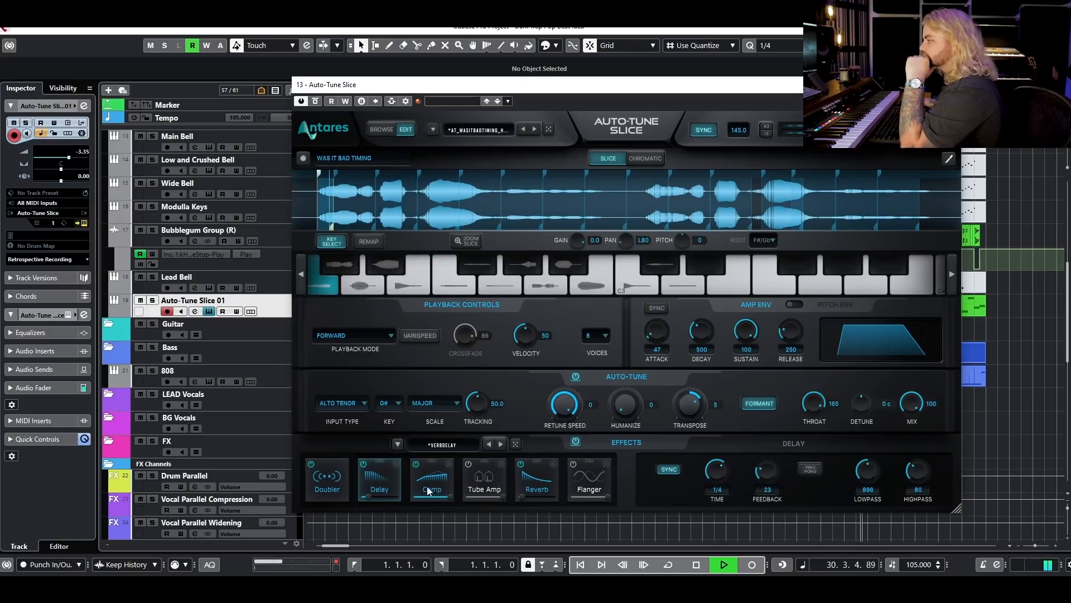
pyautogui.press('space')
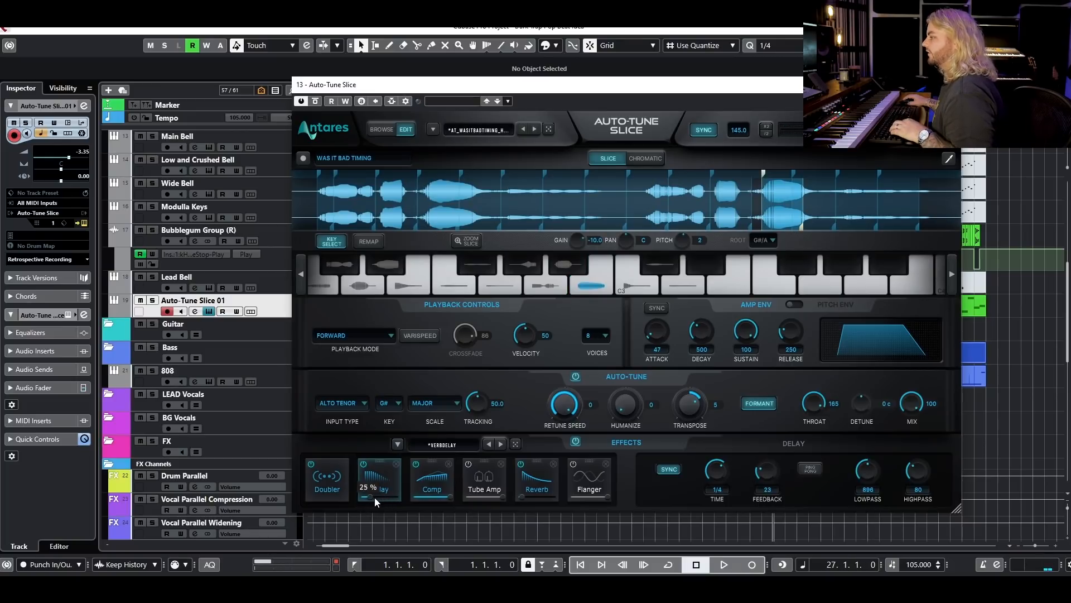
pyautogui.press('space')
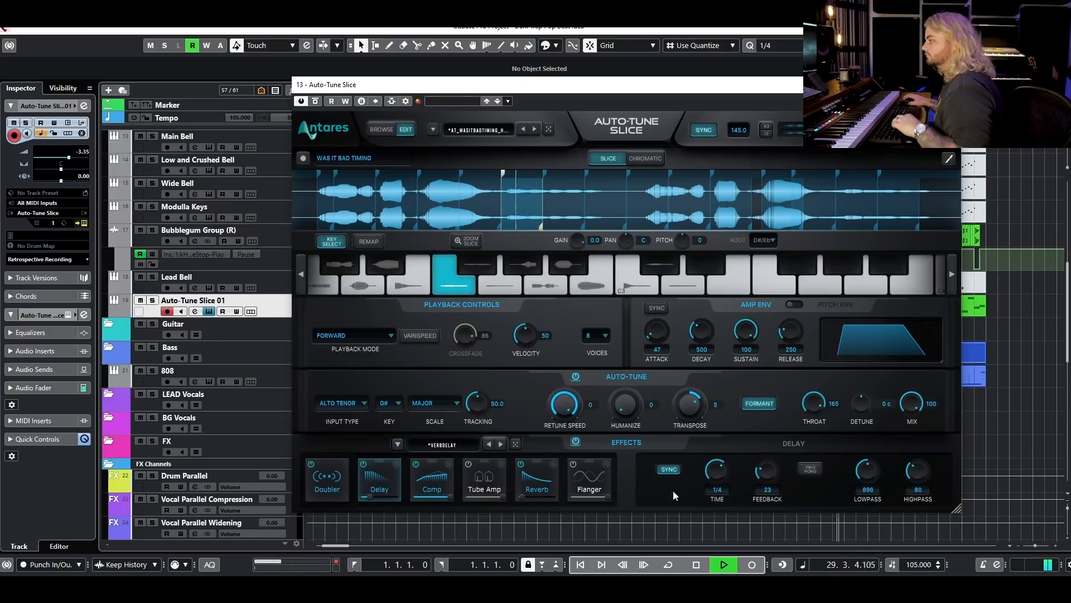
pyautogui.press('space')
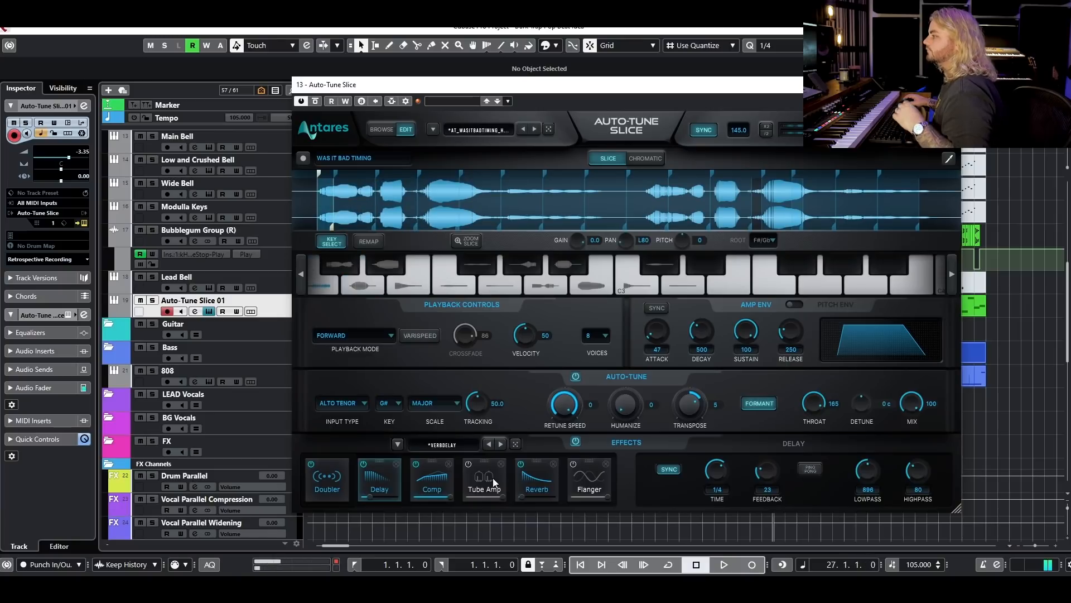
# Replace the Tube Amp effect with LoFi and adjust its mix while the chops play.
pyautogui.click(501, 463)
pyautogui.click(492, 479)
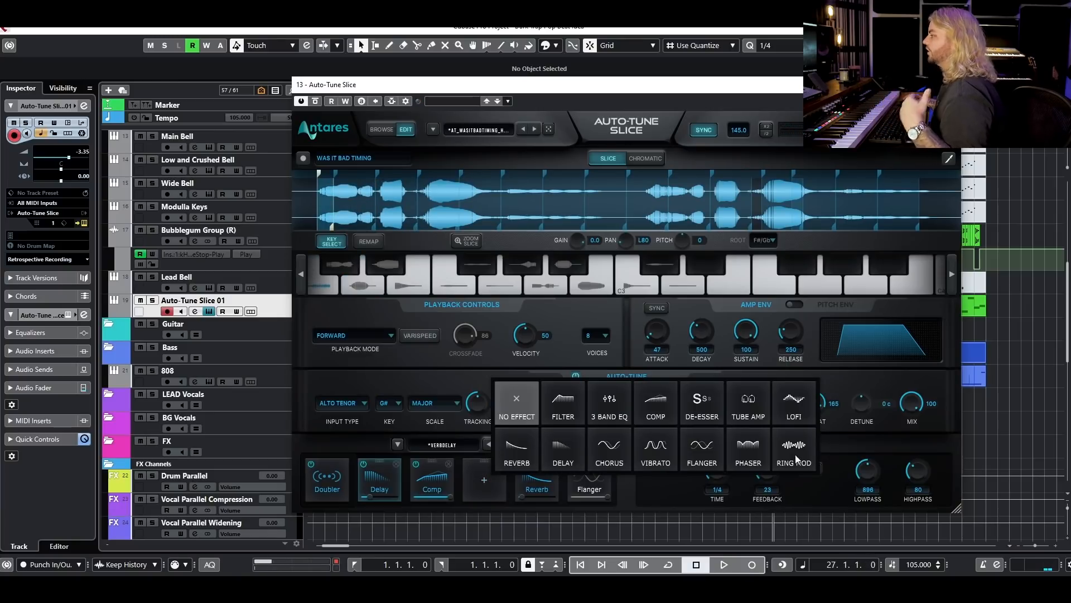
pyautogui.click(793, 411)
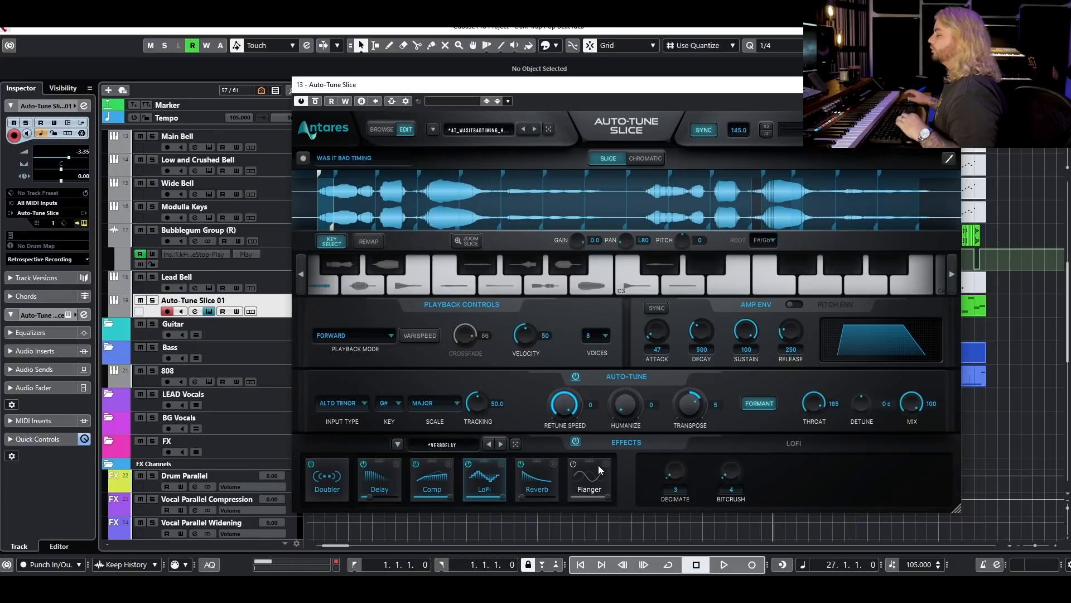
pyautogui.press('space')
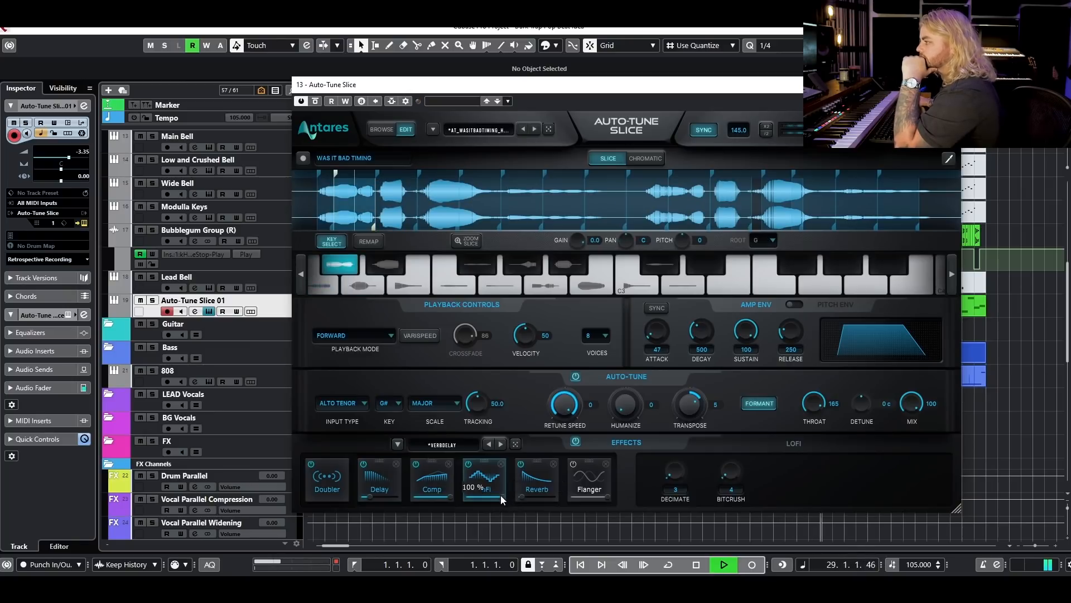
pyautogui.moveTo(501, 495); pyautogui.dragTo(491, 497)
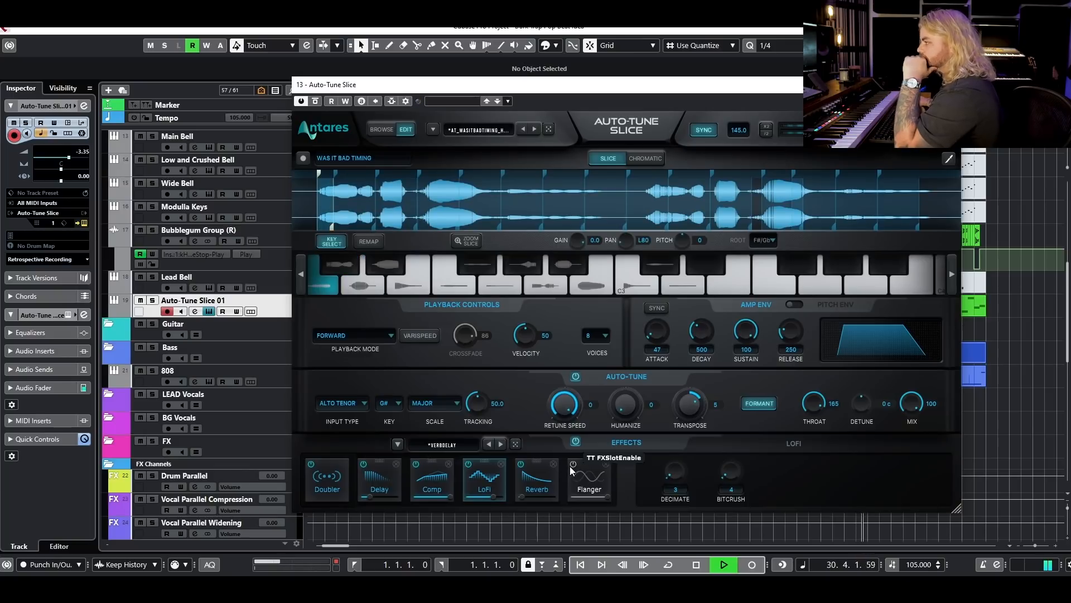
# Set the Delay's lowpass to 340 and highpass to 150 during playback, and stop the beat.
pyautogui.click(373, 496)
pyautogui.moveTo(866, 471); pyautogui.dragTo(908, 465)
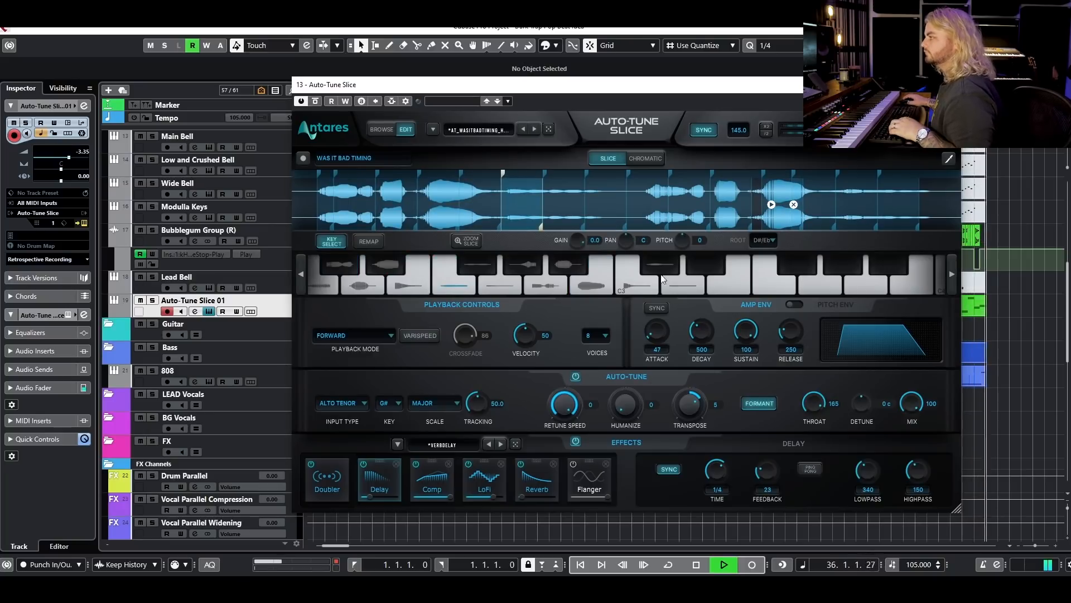
pyautogui.press('space')
# Look at the zoomed slice view and the Chromatic keyboard mode, and return to Slice mode.
pyautogui.click(467, 241)
pyautogui.click(467, 241)
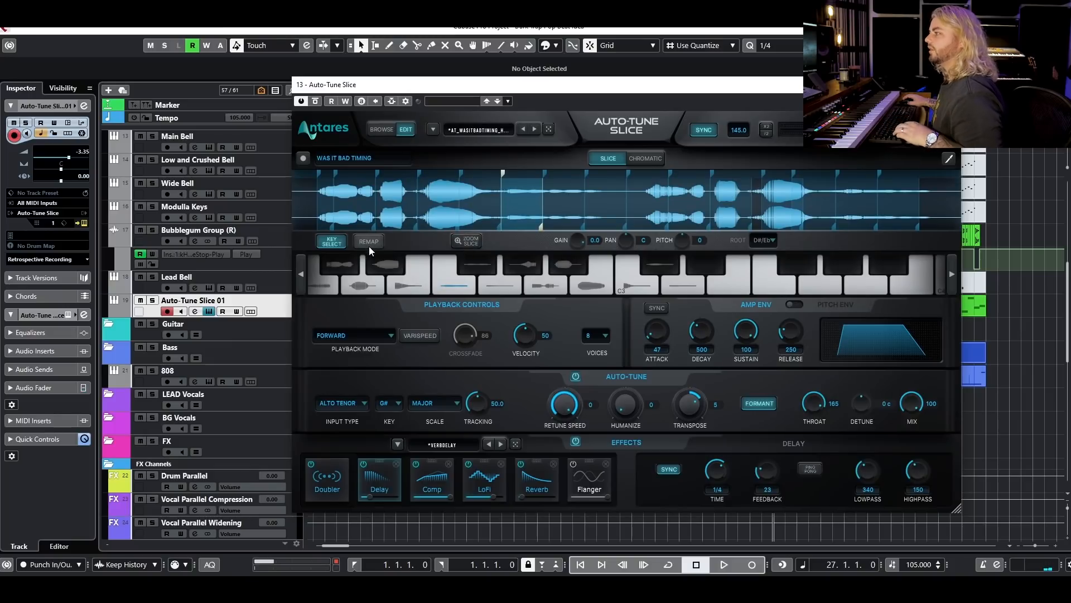
pyautogui.click(647, 158)
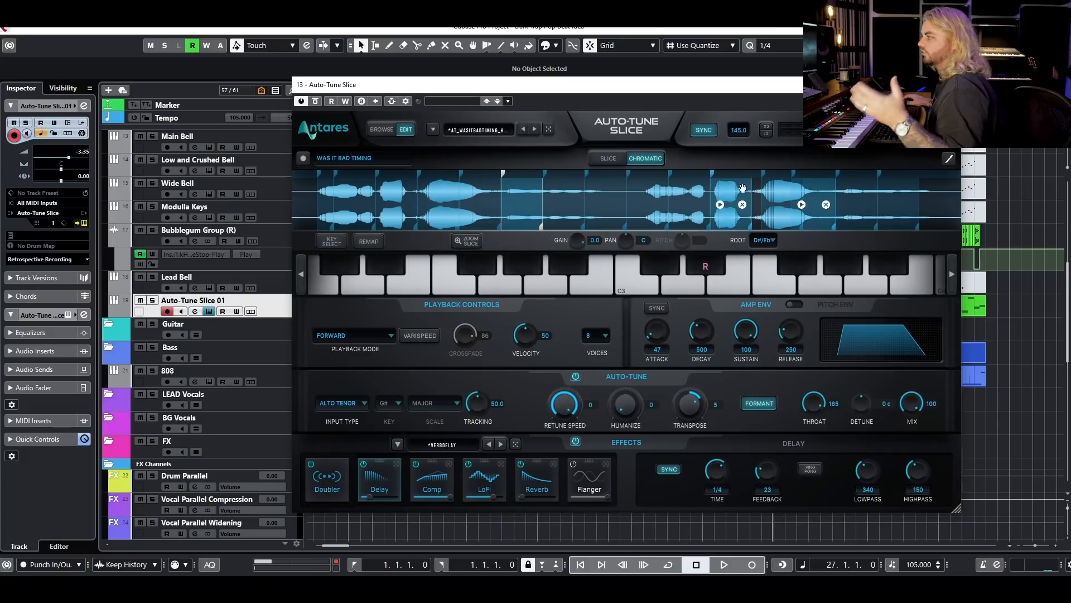
pyautogui.click(608, 158)
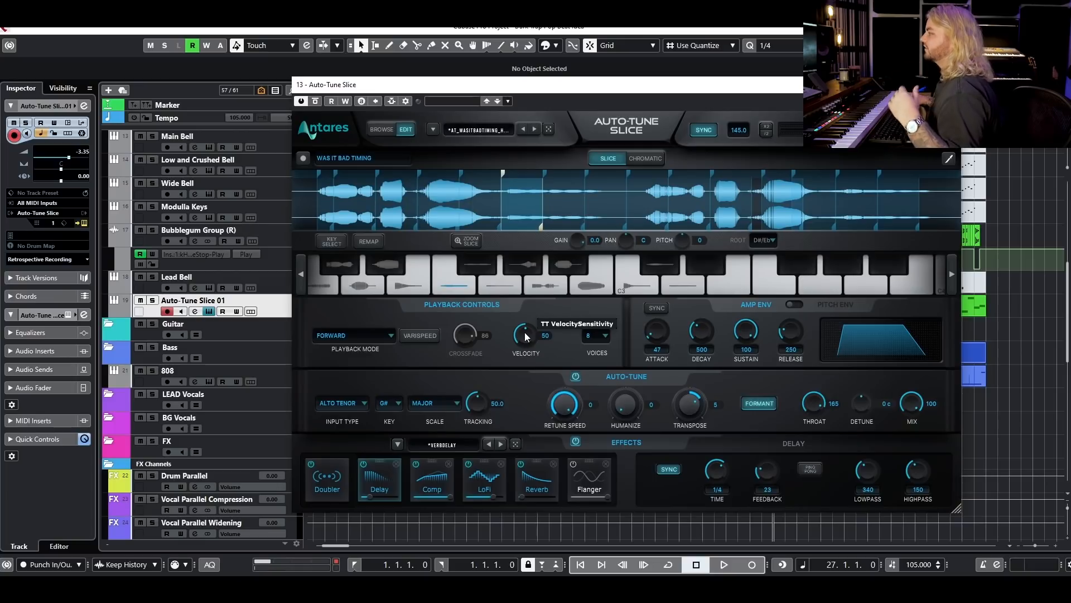
# Play the finished Autotune Slice Final track from about bar 26 with its plugin window in view.
pyautogui.moveTo(787, 85); pyautogui.dragTo(763, 48)
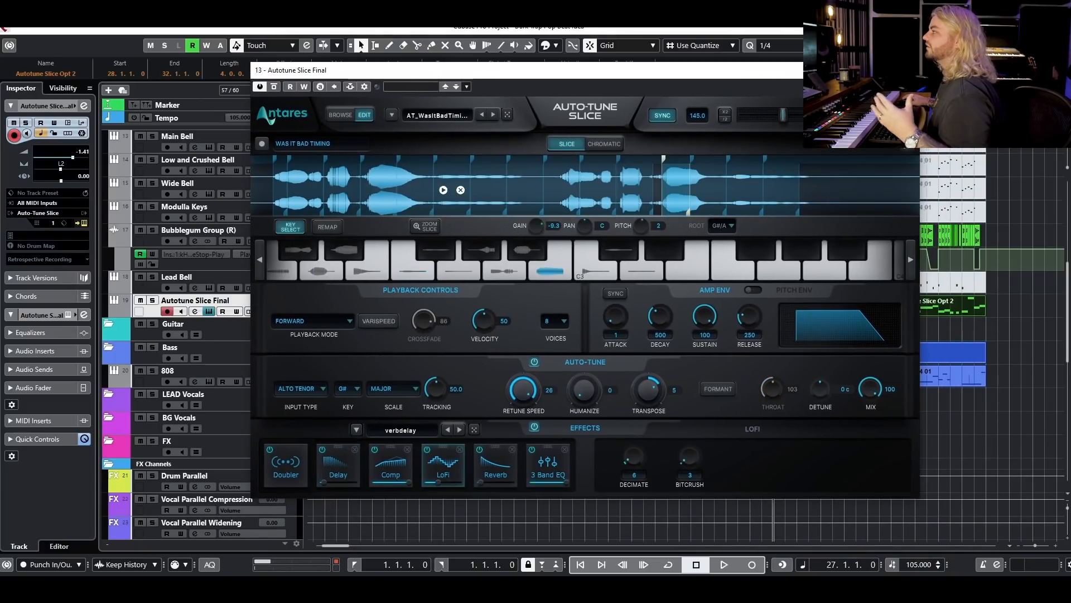
pyautogui.moveTo(874, 68); pyautogui.dragTo(832, 191)
pyautogui.press('g')
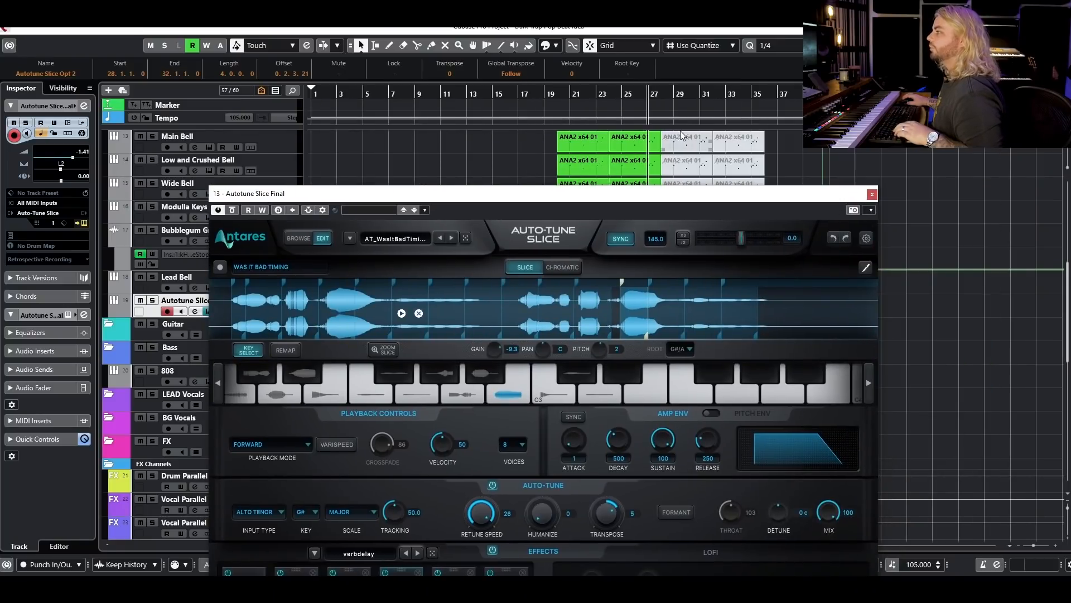
pyautogui.click(641, 93)
pyautogui.press('space')
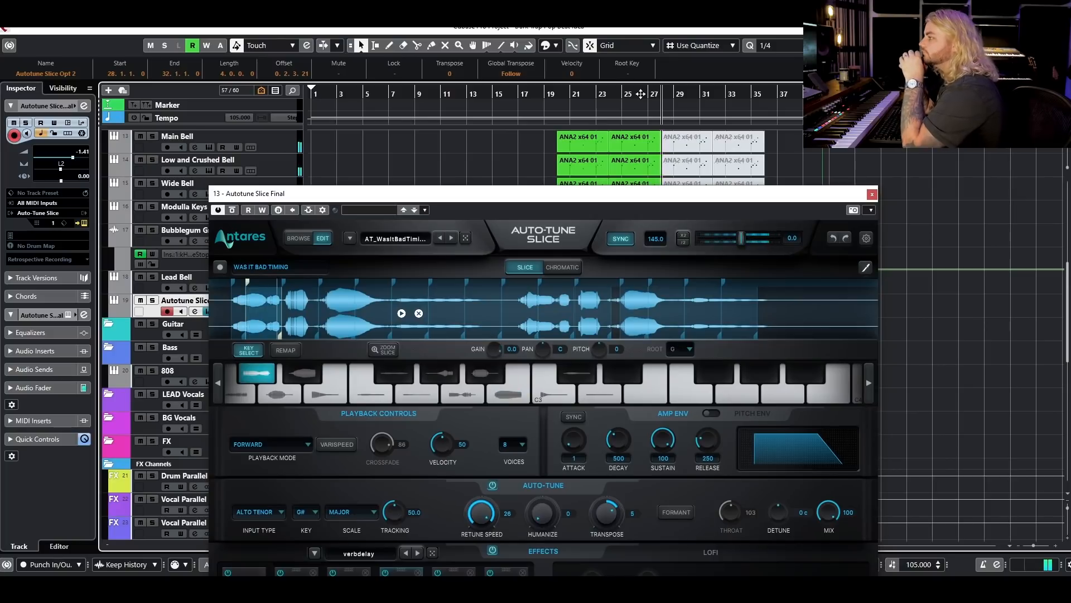
pyautogui.moveTo(601, 192); pyautogui.dragTo(644, 73)
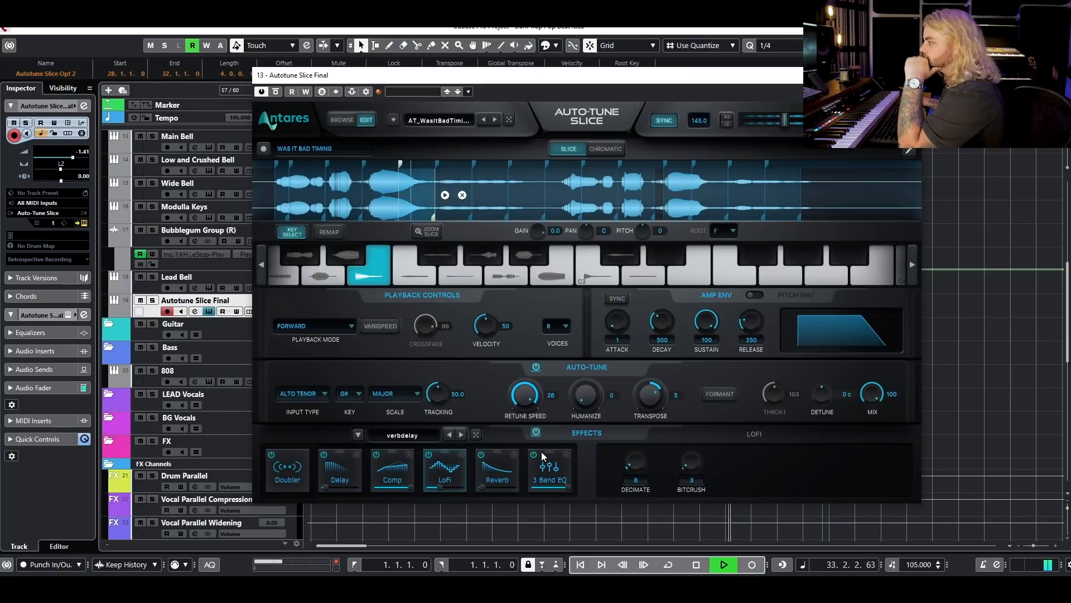
# Compare the chops with and without the effects chain by bypassing and re-enabling it, and stop playback.
pyautogui.click(536, 432)
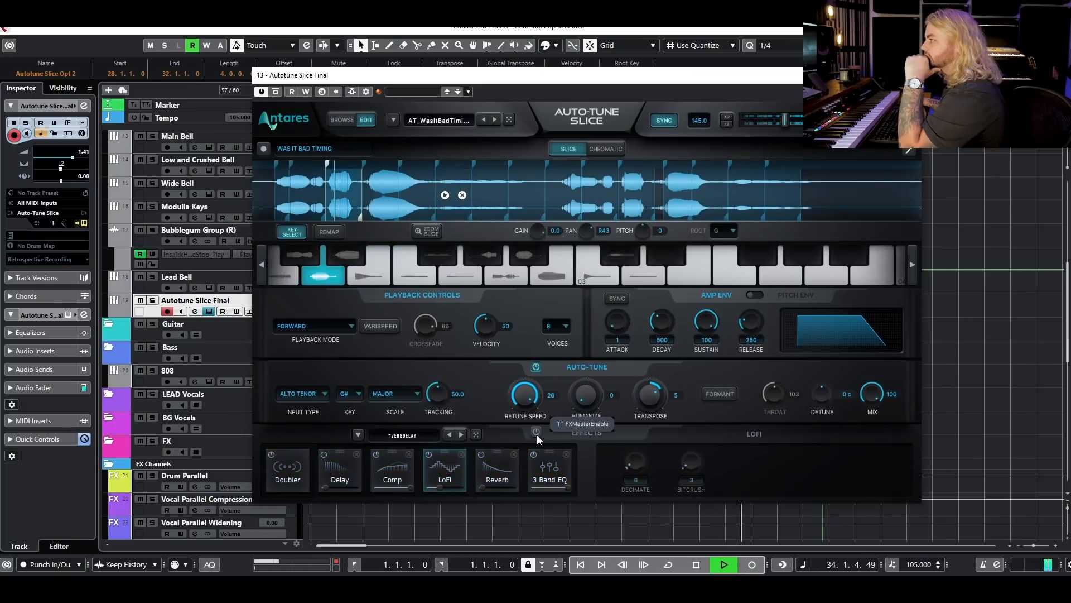
pyautogui.click(536, 433)
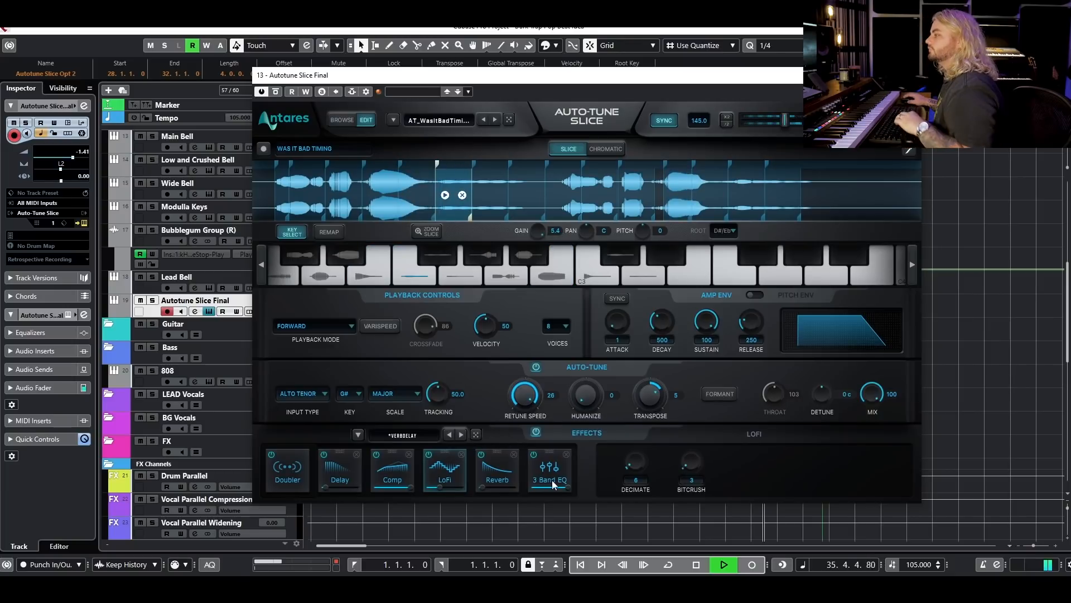
pyautogui.press('space')
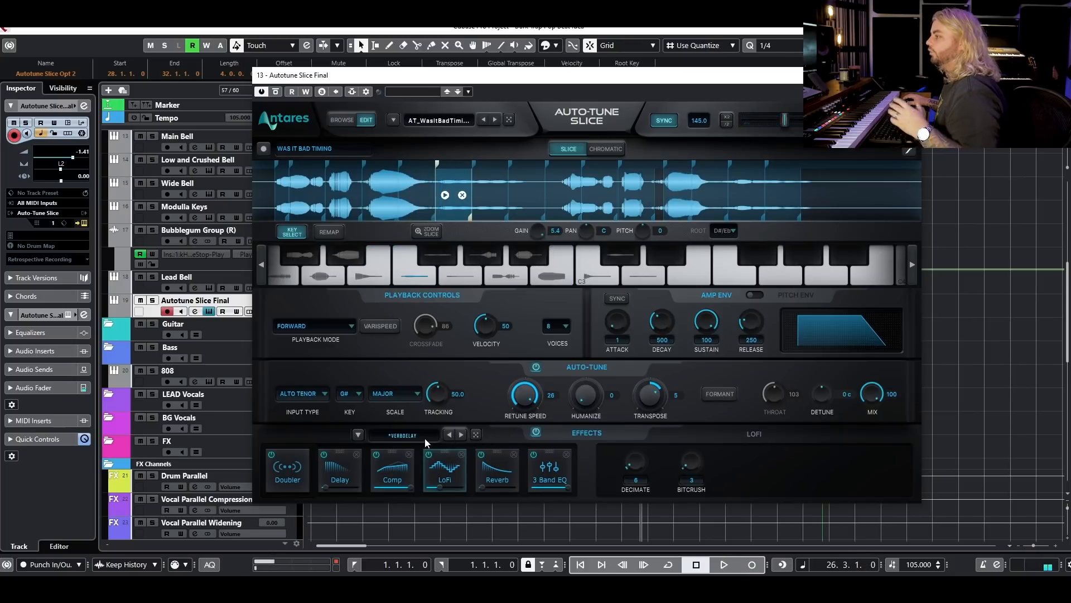
# Browse the available effects presets and the vocal hook sound presets without loading any.
pyautogui.click(424, 437)
pyautogui.moveTo(423, 363)
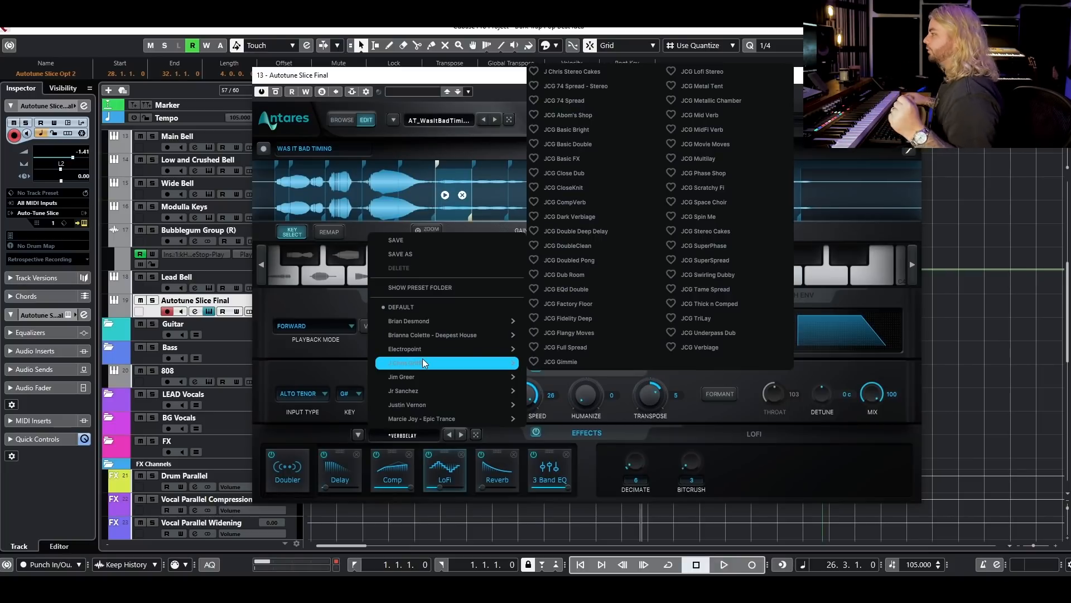
pyautogui.click(754, 465)
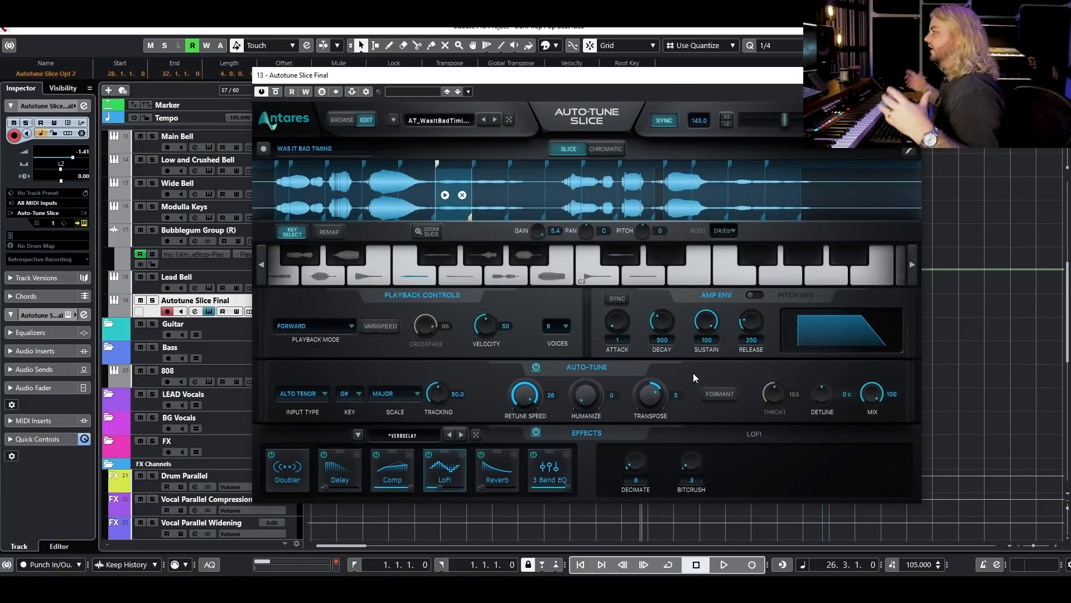
pyautogui.click(437, 122)
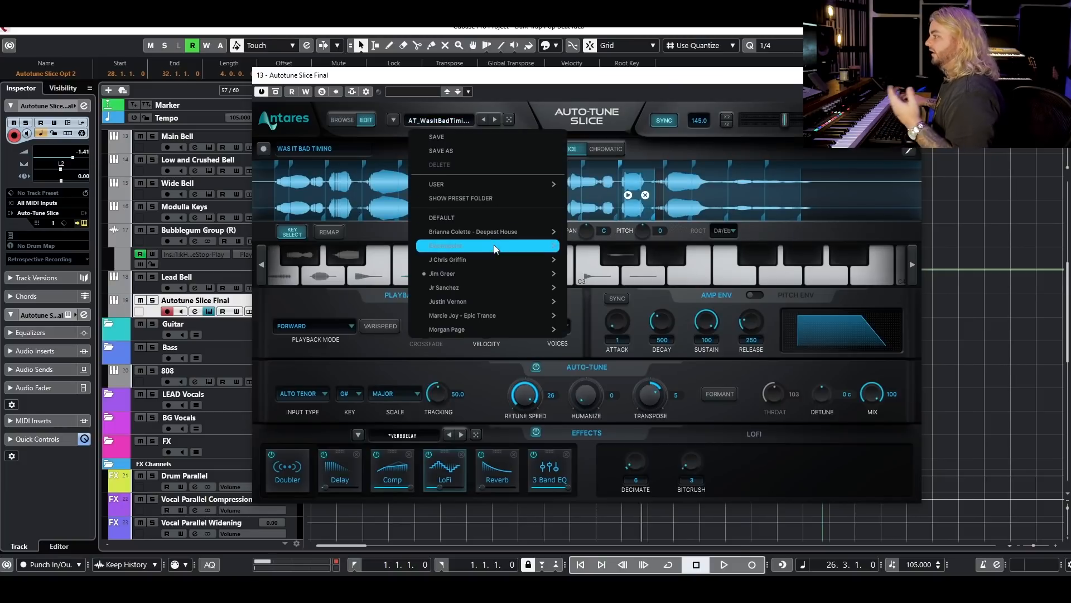
pyautogui.moveTo(497, 272)
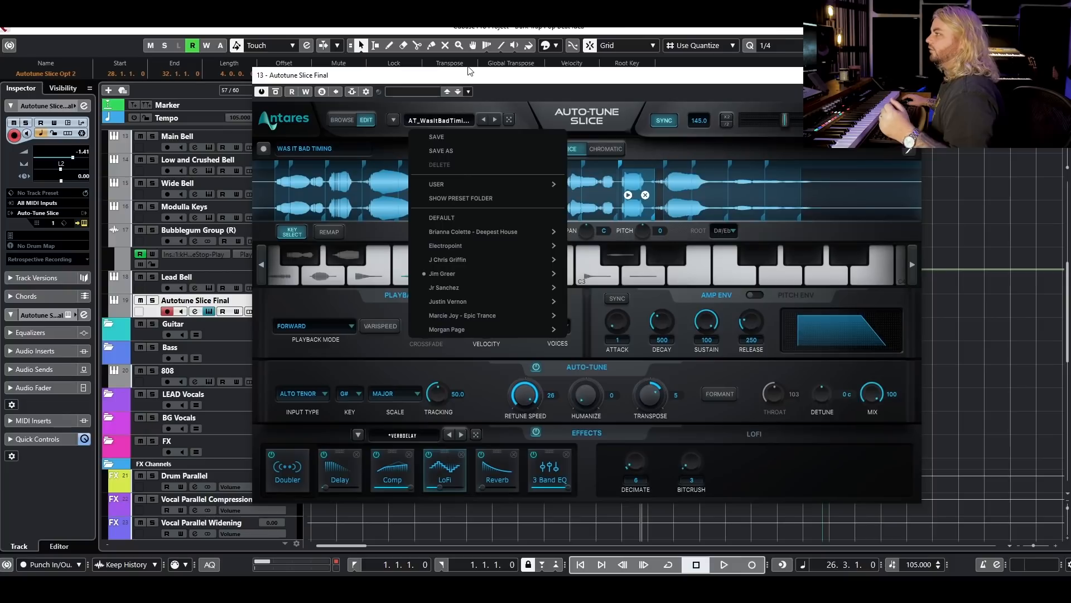
pyautogui.click(472, 77)
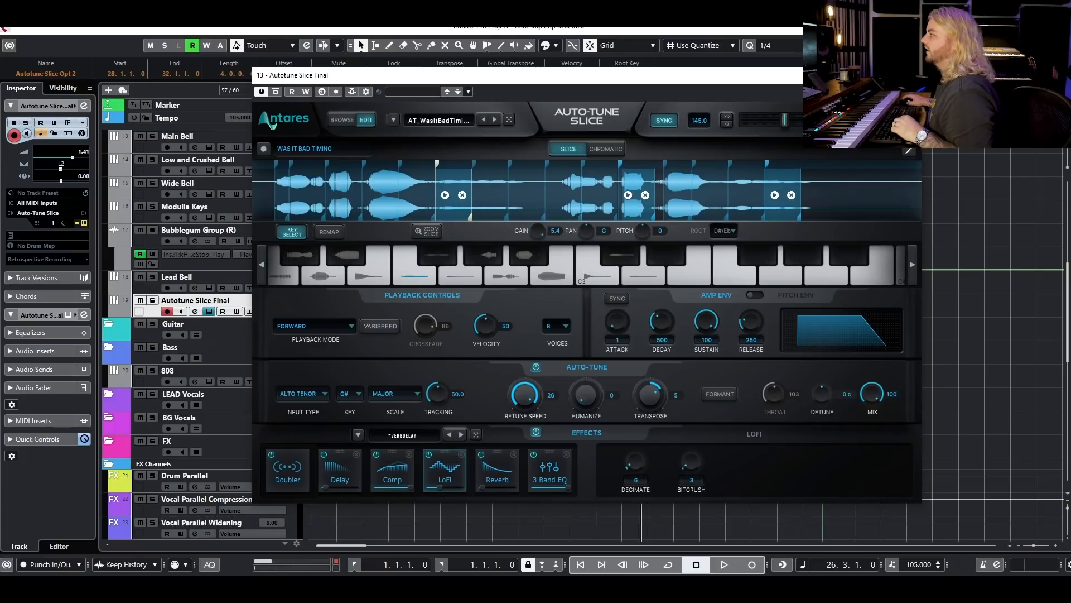
# Close the Autotune Slice Final plugin and examine the arrangement around bars 20 to 36.
pyautogui.click(909, 76)
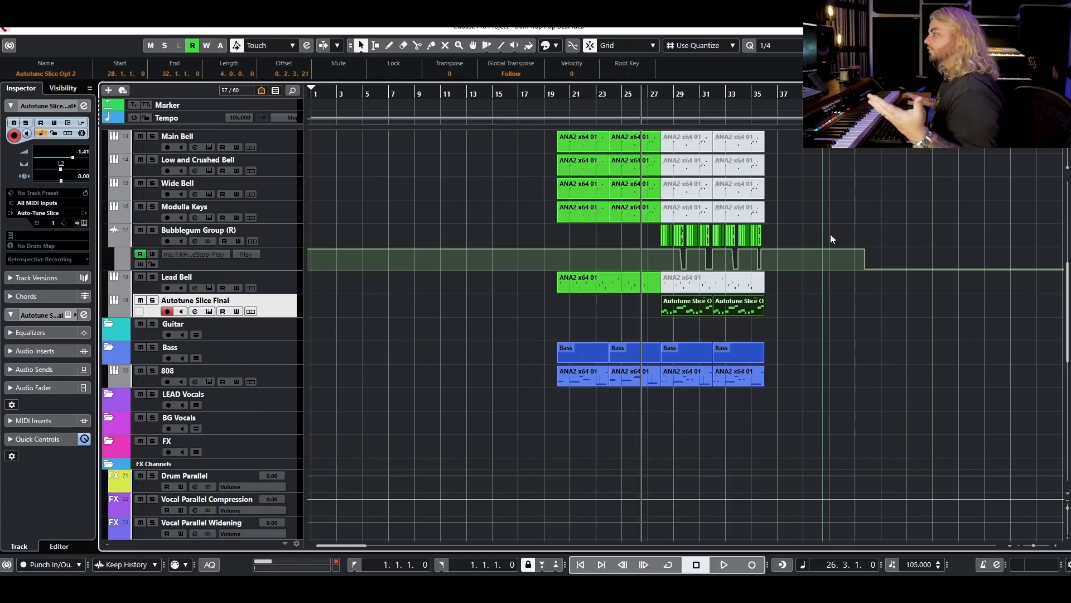
pyautogui.scroll(5, 739, 187)
pyautogui.scroll(-3, 873, 217)
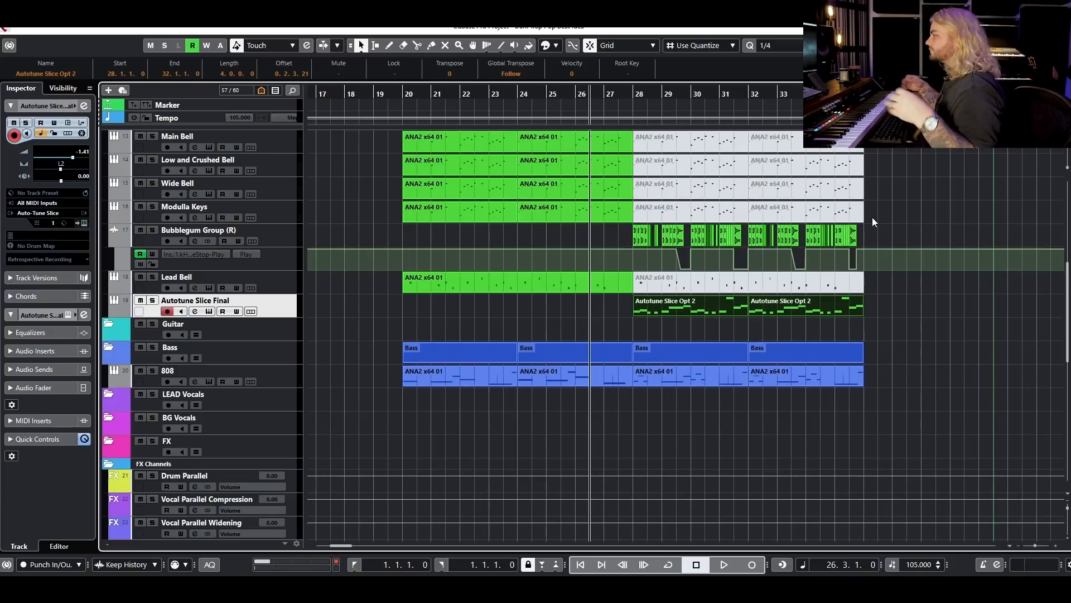
pyautogui.hscroll(3, 937, 301)
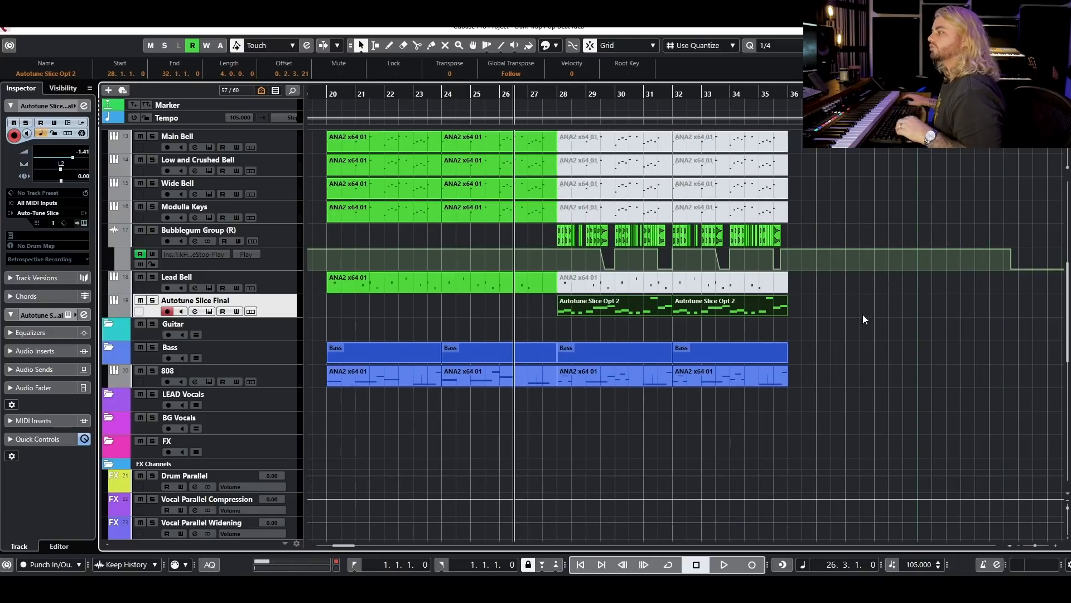
pyautogui.click(392, 306)
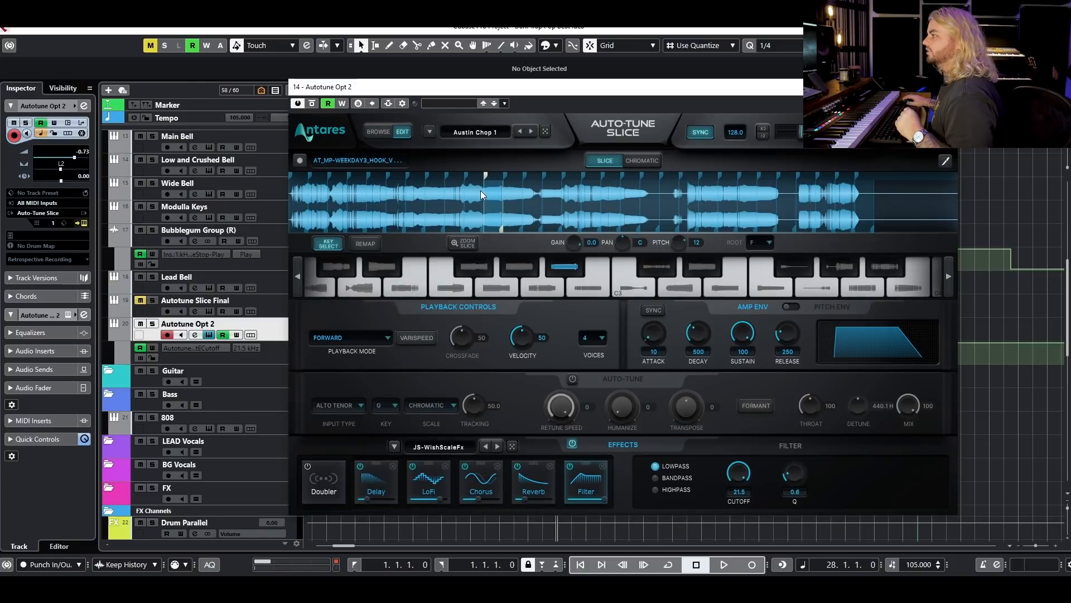
# Audition several slices of the Austin Chop 1 preset on the Autotune Opt 2 track and close its plugin.
pyautogui.click(452, 194)
pyautogui.click(395, 203)
pyautogui.click(356, 203)
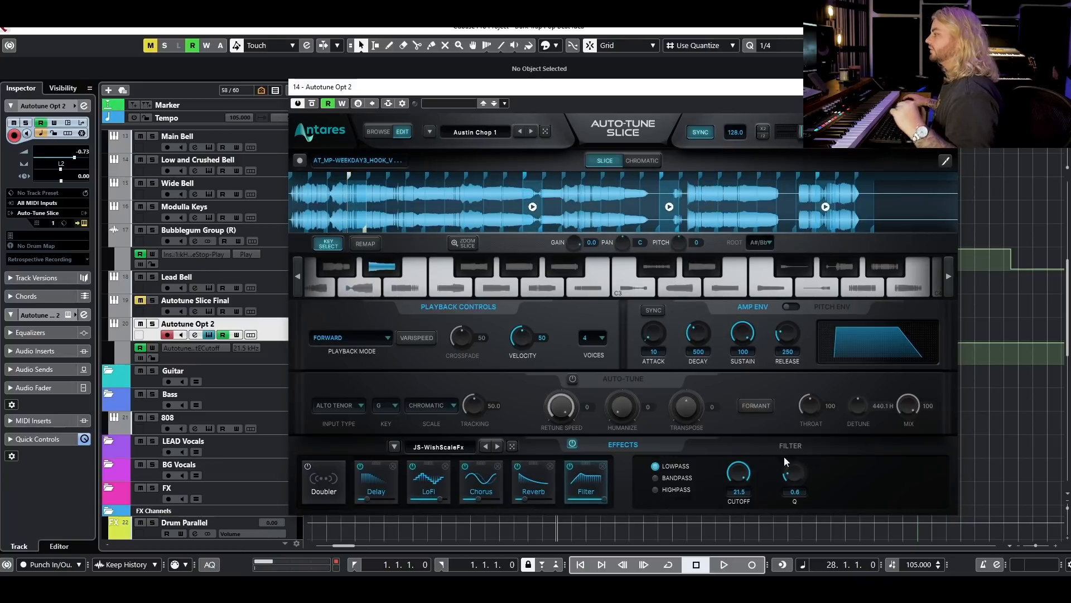
pyautogui.click(945, 87)
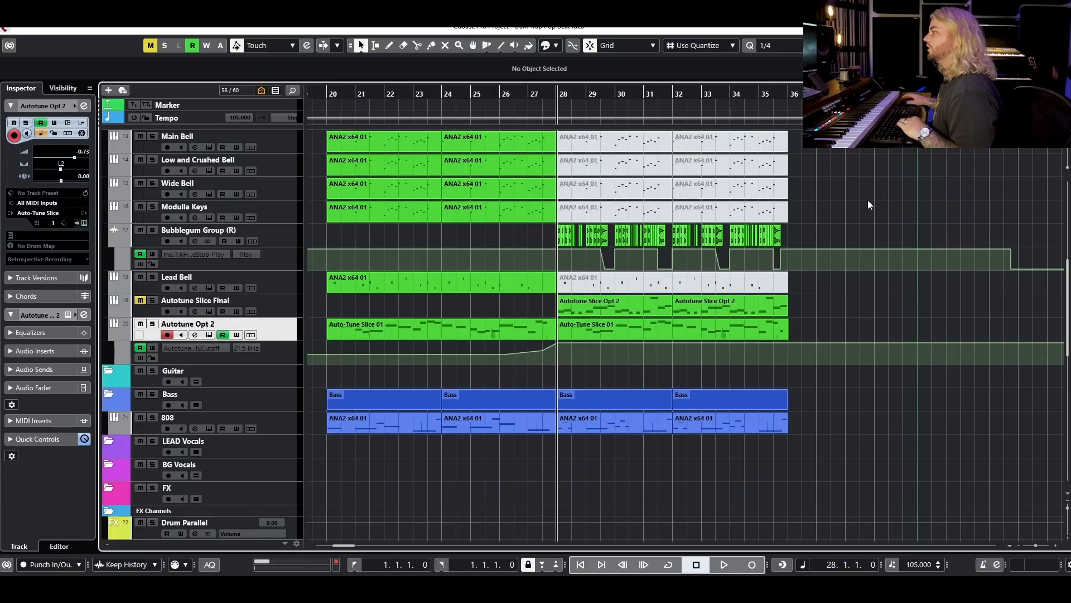
# Play the beat from bar 28 with the Autotune Opt 2 chops while viewing the plugin's Browse and Edit views.
pyautogui.press('space')
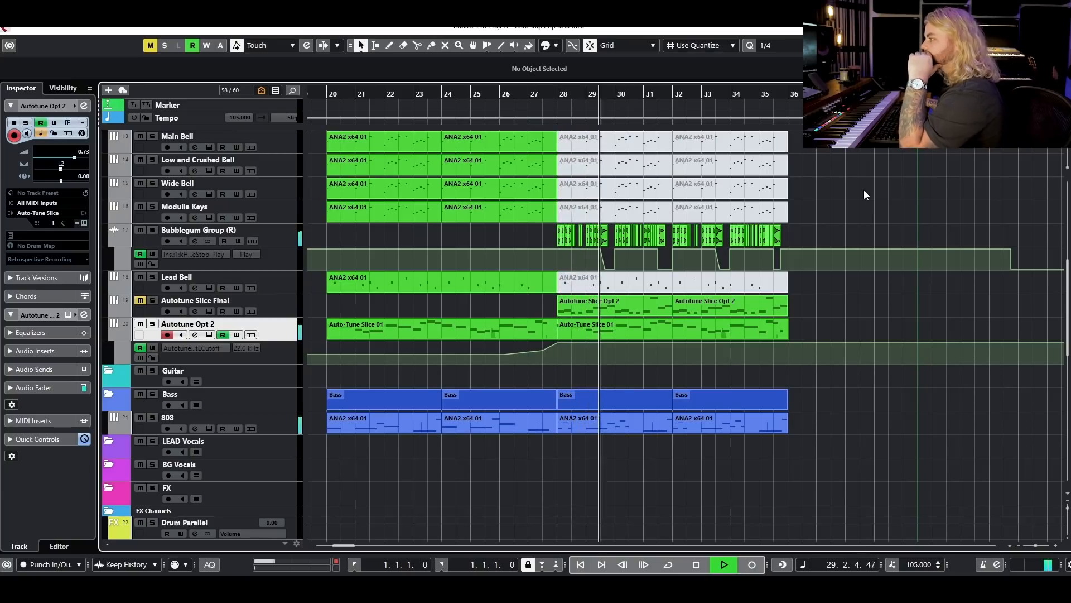
pyautogui.click(209, 334)
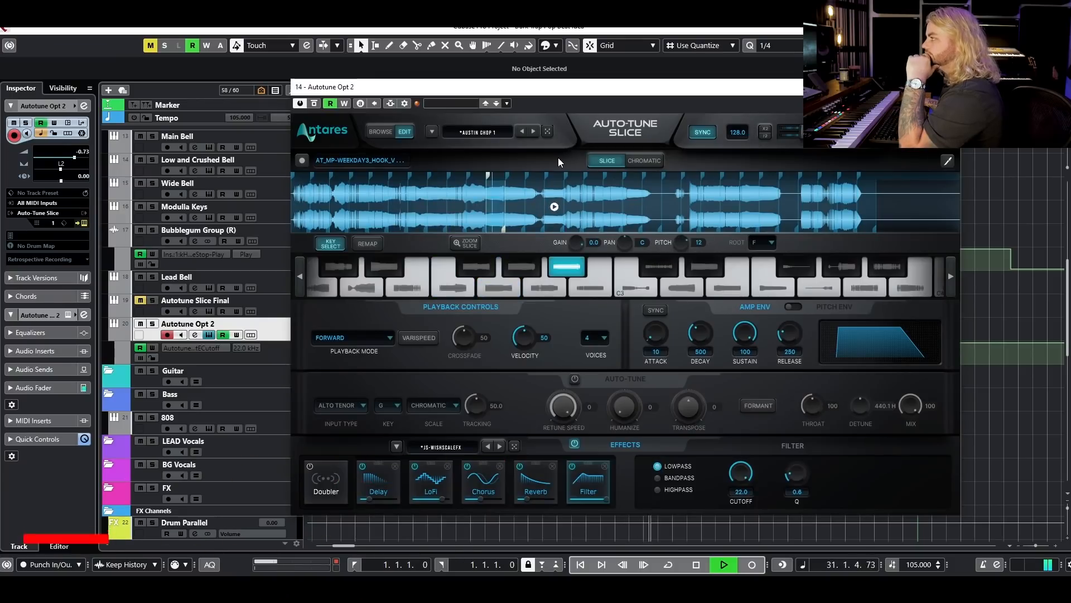
pyautogui.click(375, 133)
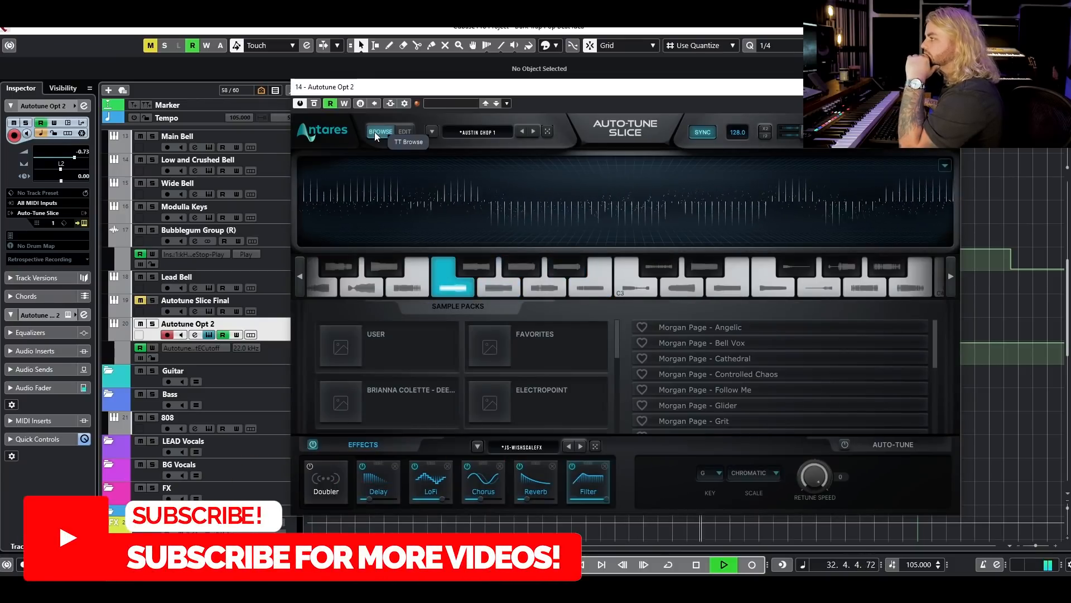
pyautogui.click(403, 131)
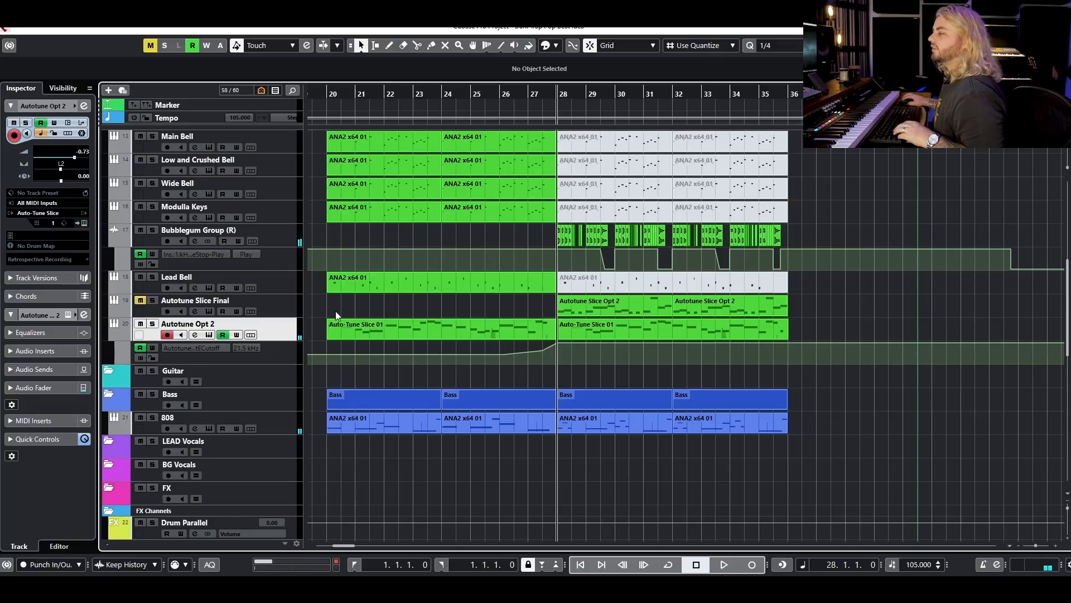
# Set the playback position to bar 20 and open the Autotune Opt 2 track's instrument plugin.
pyautogui.scroll(3, 330, 293)
pyautogui.hscroll(-2, 413, 325)
pyautogui.scroll(-2, 449, 338)
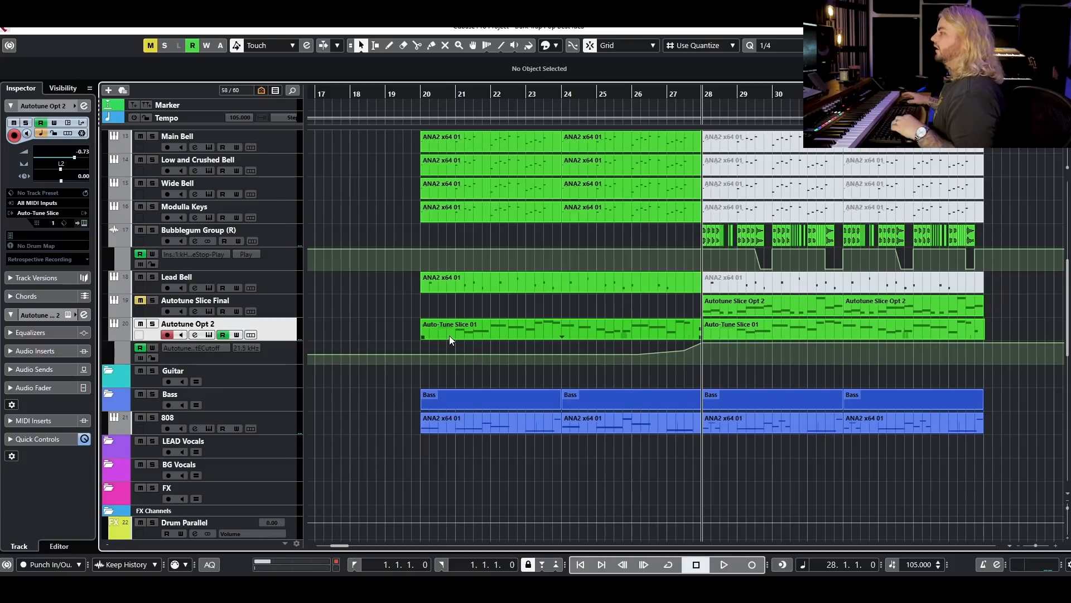
pyautogui.click(419, 93)
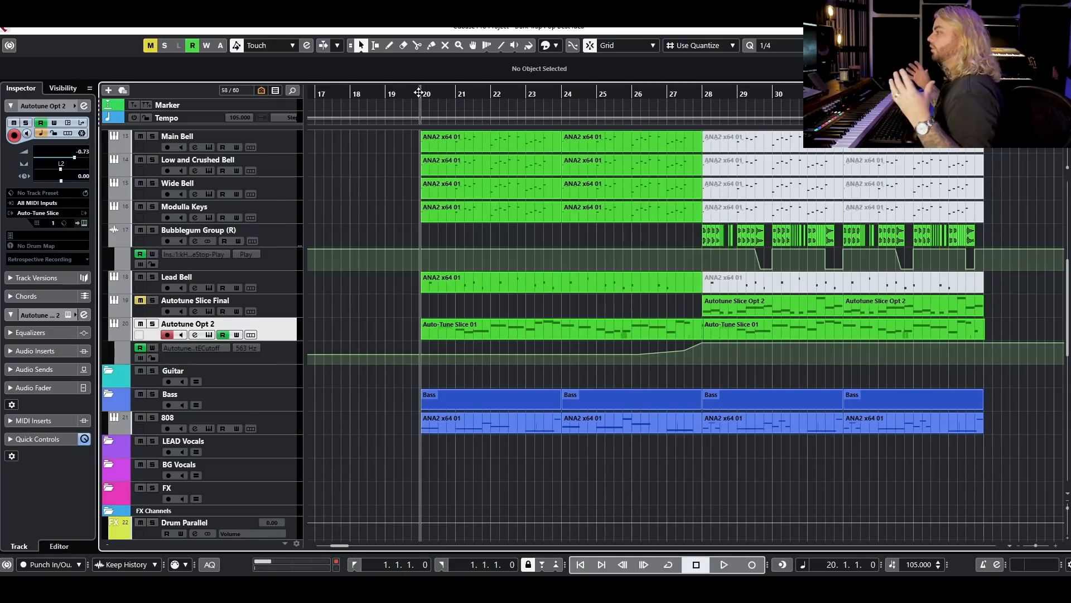
pyautogui.click(195, 335)
pyautogui.click(195, 336)
pyautogui.click(208, 334)
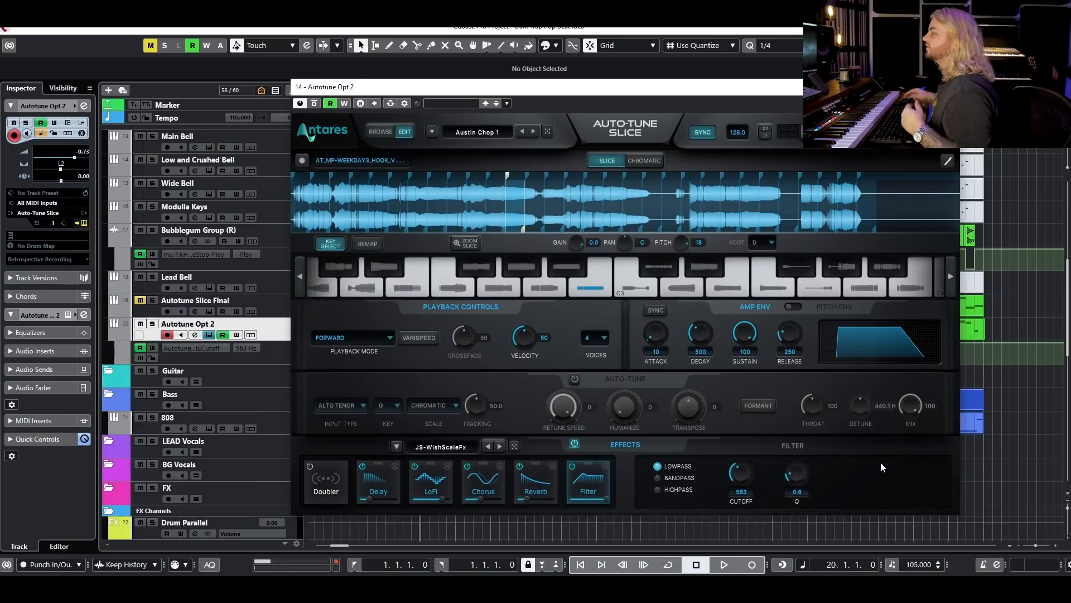
# Play the beat from bar 20 while watching the plugin's Filter cutoff and slices, stop playback, and reopen the Autotune Opt 2 plugin.
pyautogui.moveTo(848, 87); pyautogui.dragTo(925, 102)
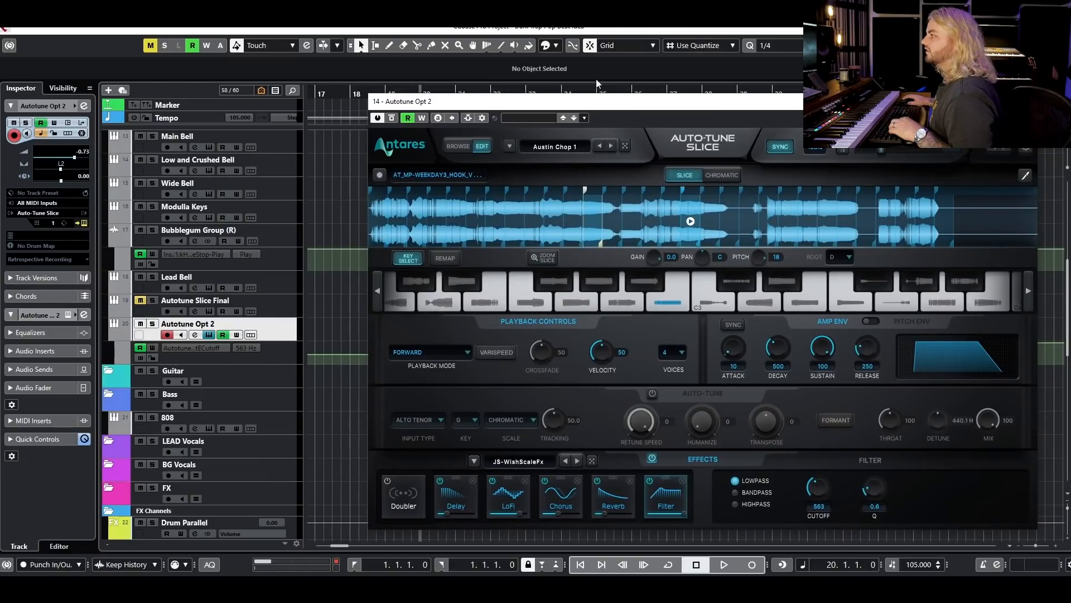
pyautogui.moveTo(598, 107); pyautogui.dragTo(550, 269)
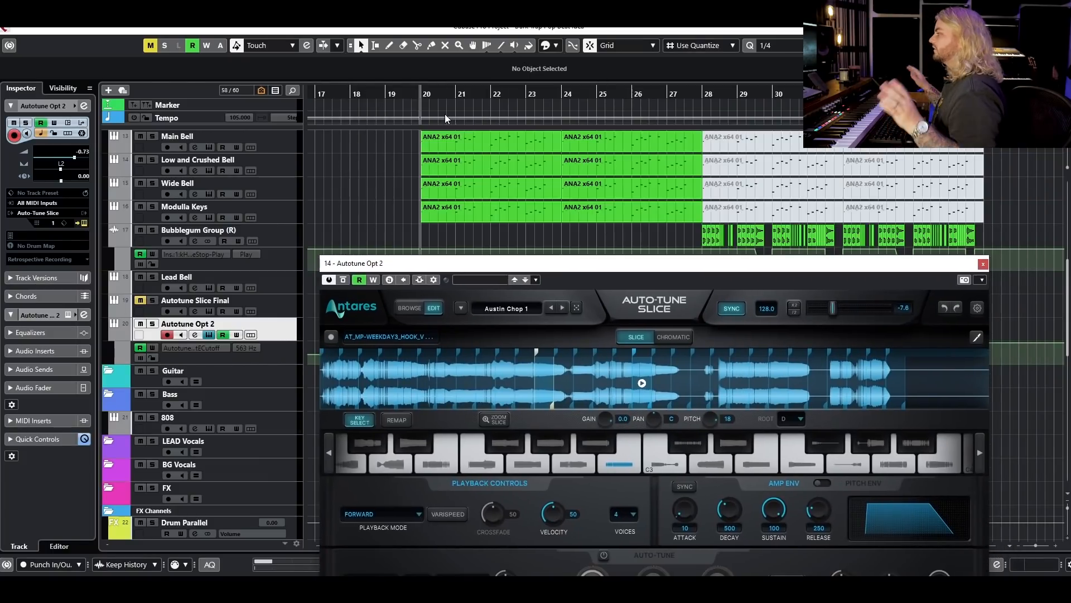
pyautogui.moveTo(498, 263); pyautogui.dragTo(478, 96)
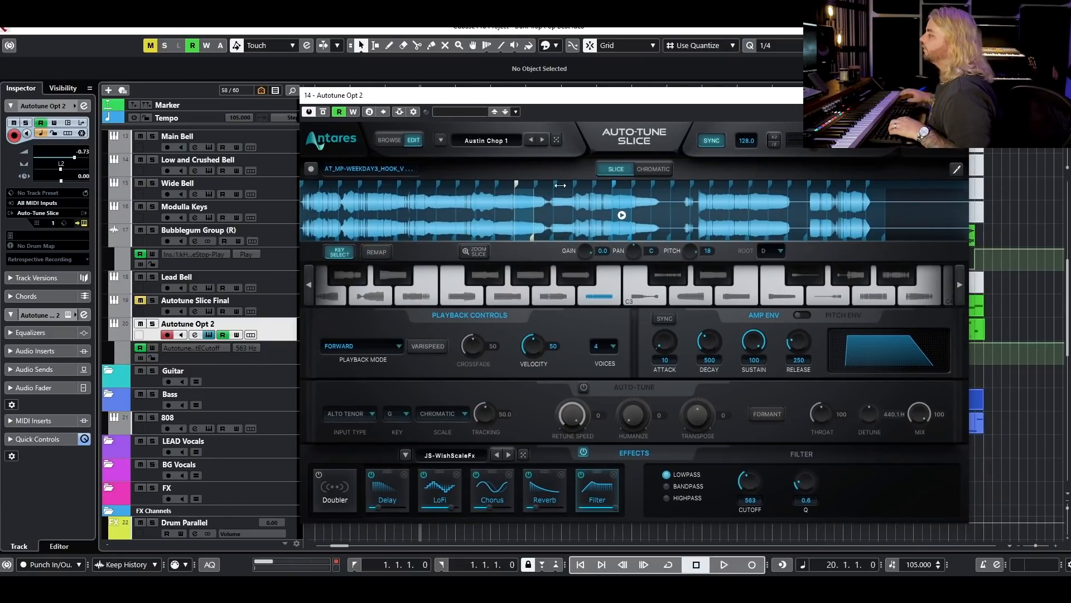
pyautogui.press('space')
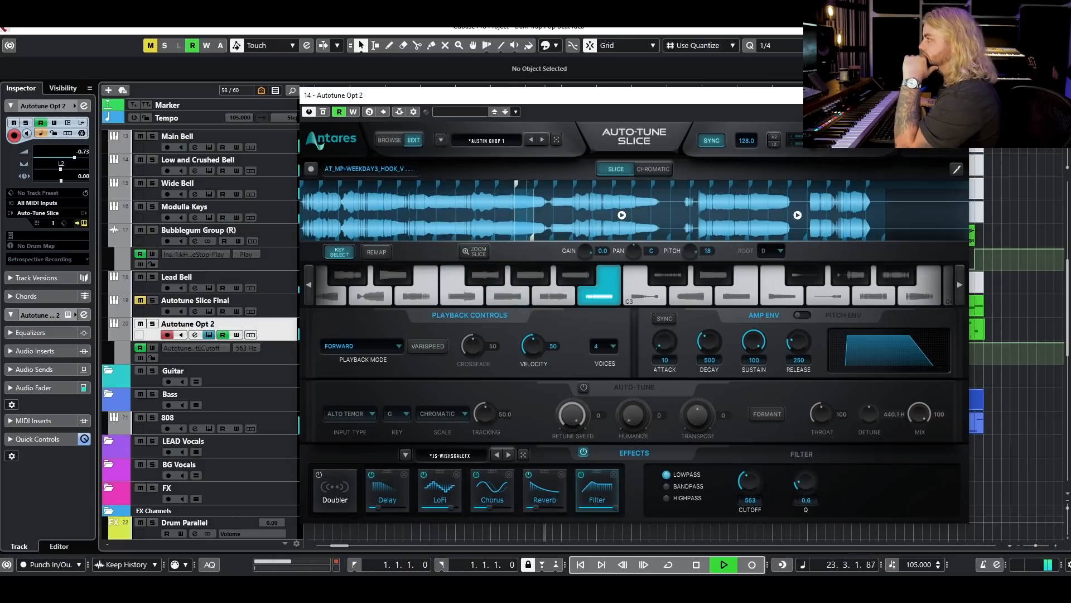
pyautogui.moveTo(818, 94); pyautogui.dragTo(799, 78)
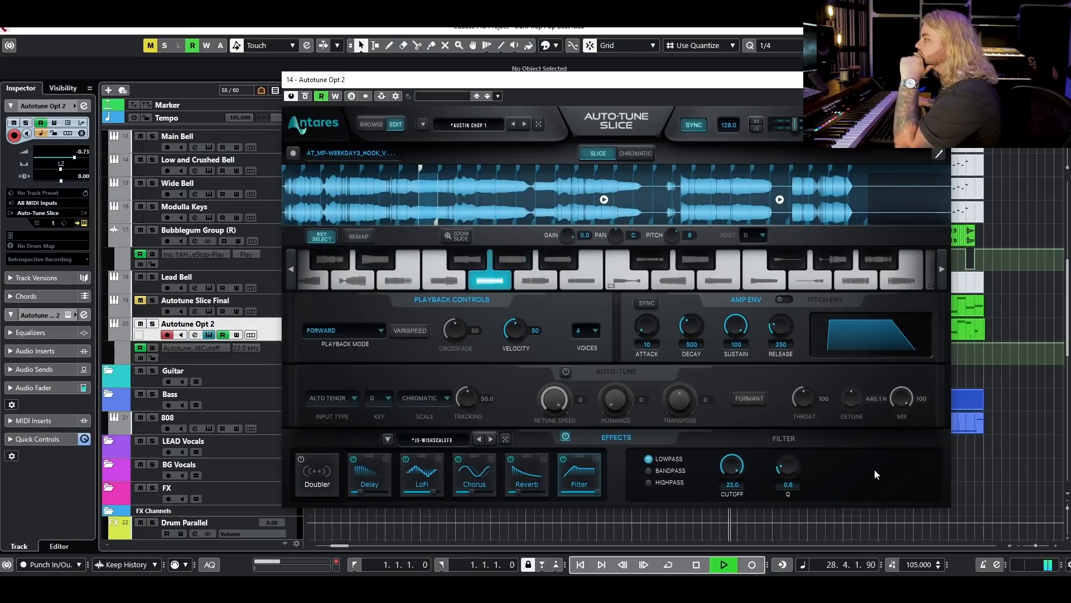
pyautogui.click(354, 460)
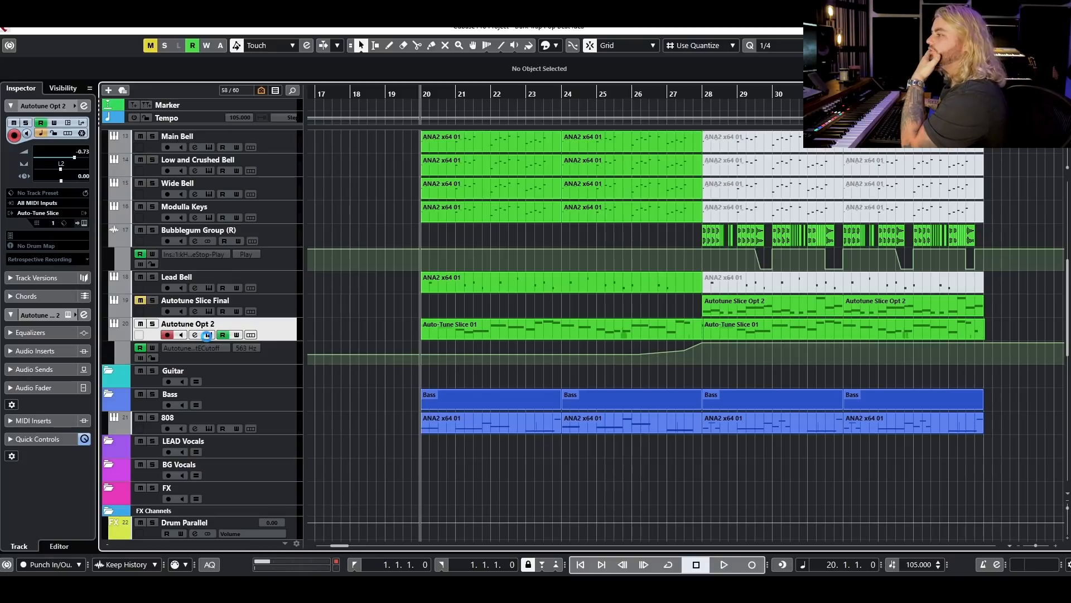
pyautogui.click(207, 335)
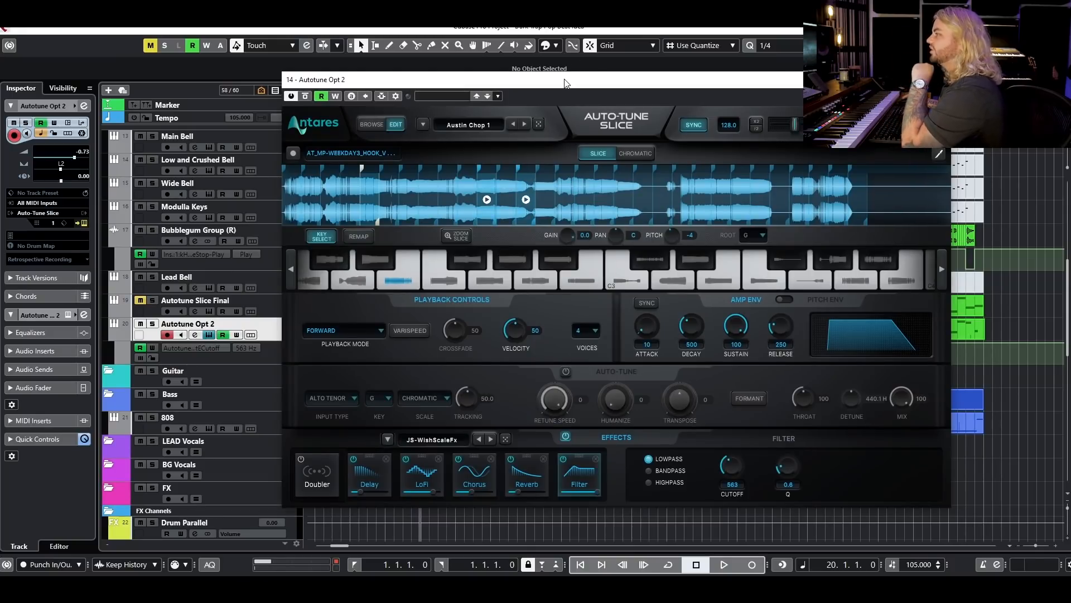